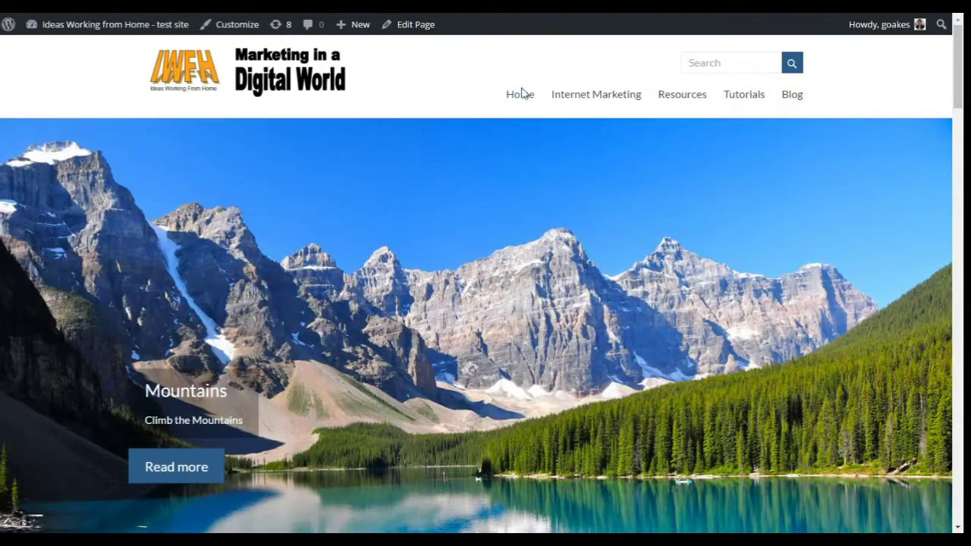
Start and pause the Animoto Tutorial video on the home page, then scroll back to the top
mouse_move(607, 96)
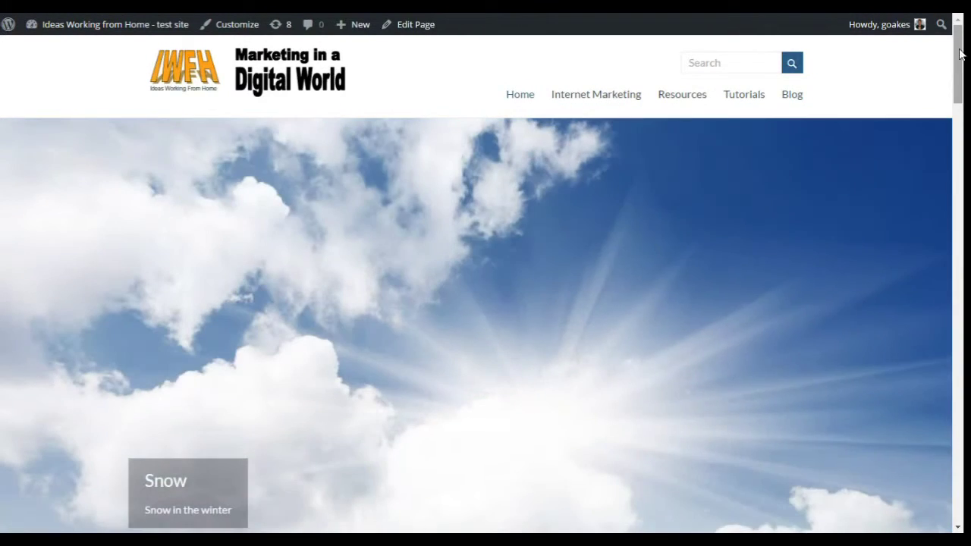
left_click_drag(960, 61, 955, 382)
scroll(954, 385, "up", 1)
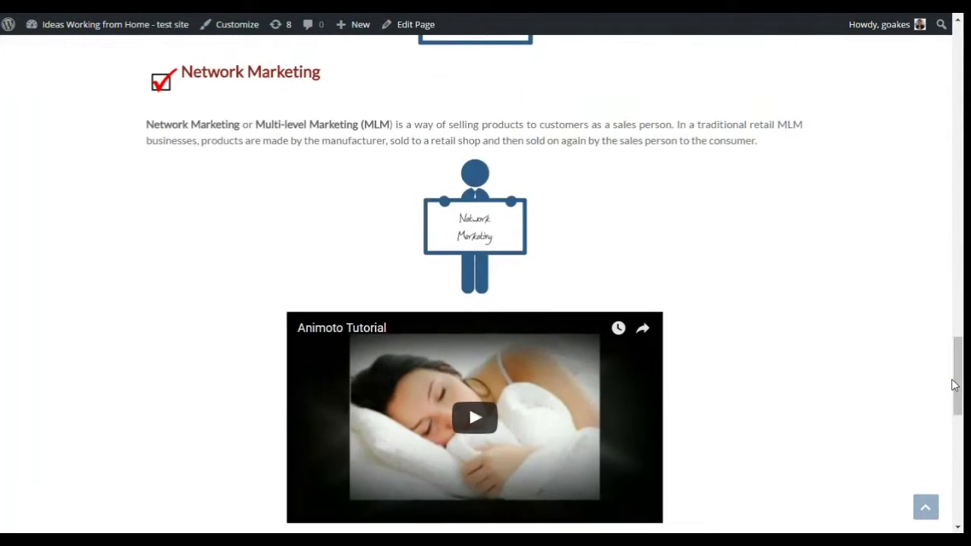
left_click(474, 415)
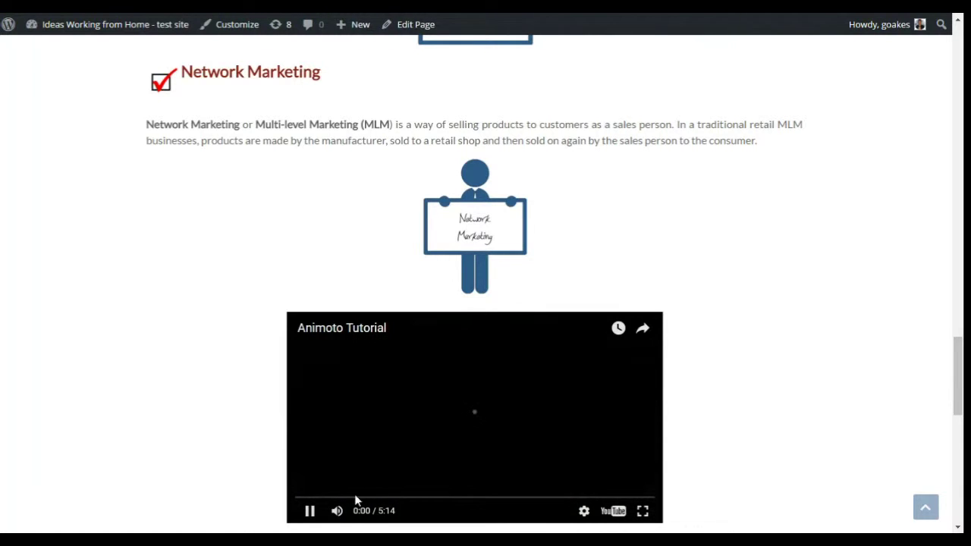
left_click(310, 511)
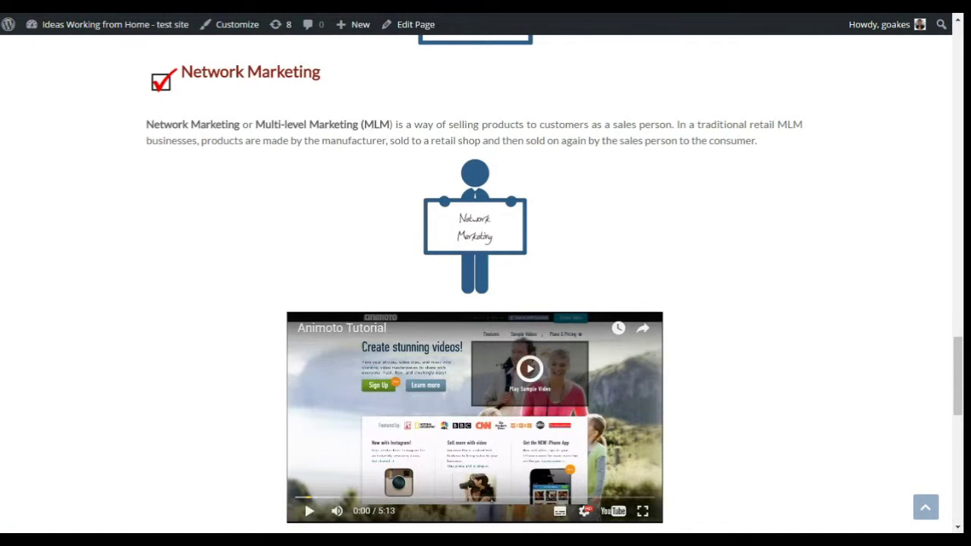
scroll(958, 350, "down", 8)
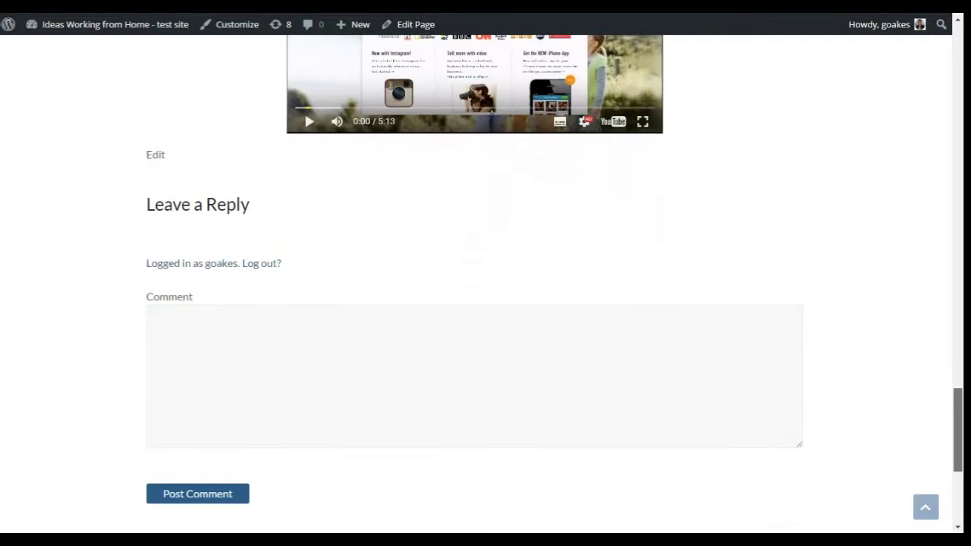
scroll(194, 380, "down", 3)
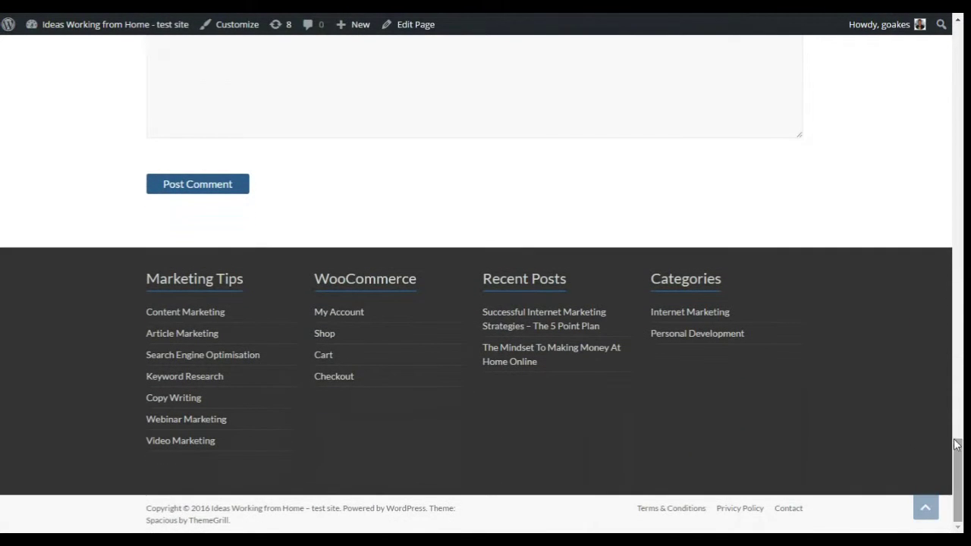
scroll(255, 475, "up", 3)
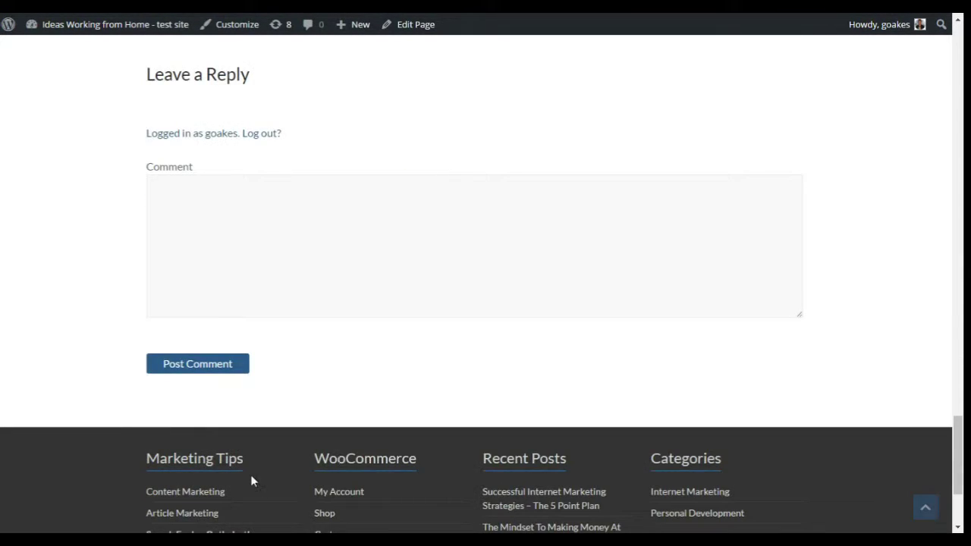
scroll(560, 424, "down", 3)
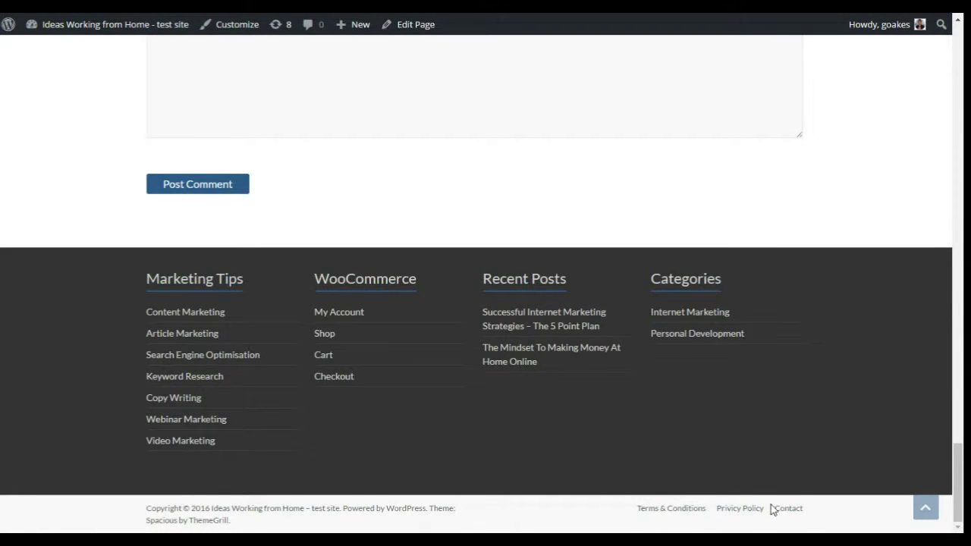
left_click(925, 509)
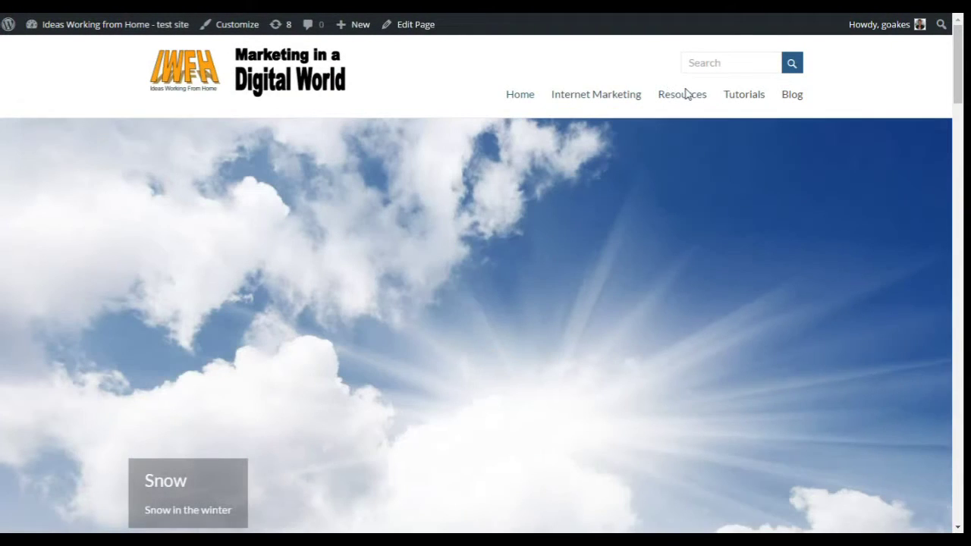
Browse the Resources page
left_click(682, 94)
scroll(412, 230, "down", 4)
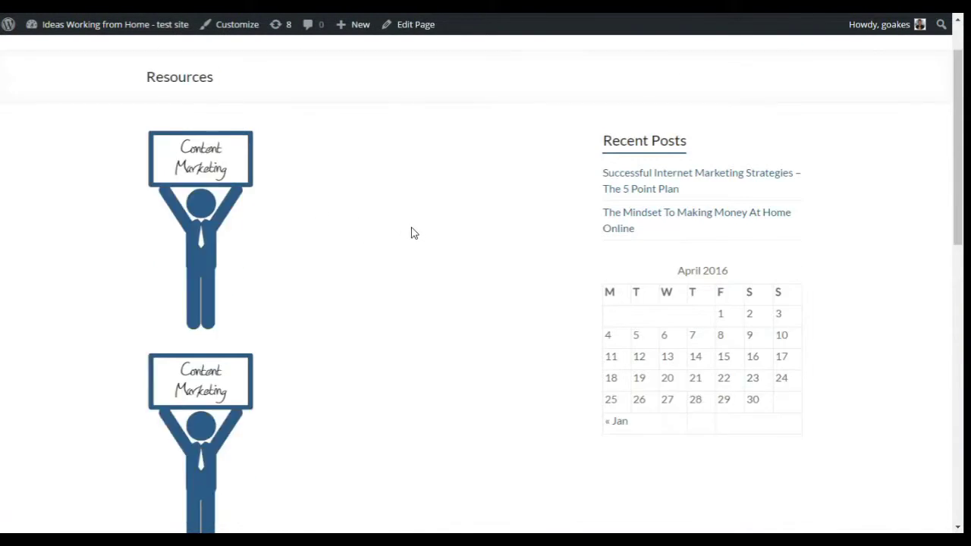
scroll(555, 246, "down", 8)
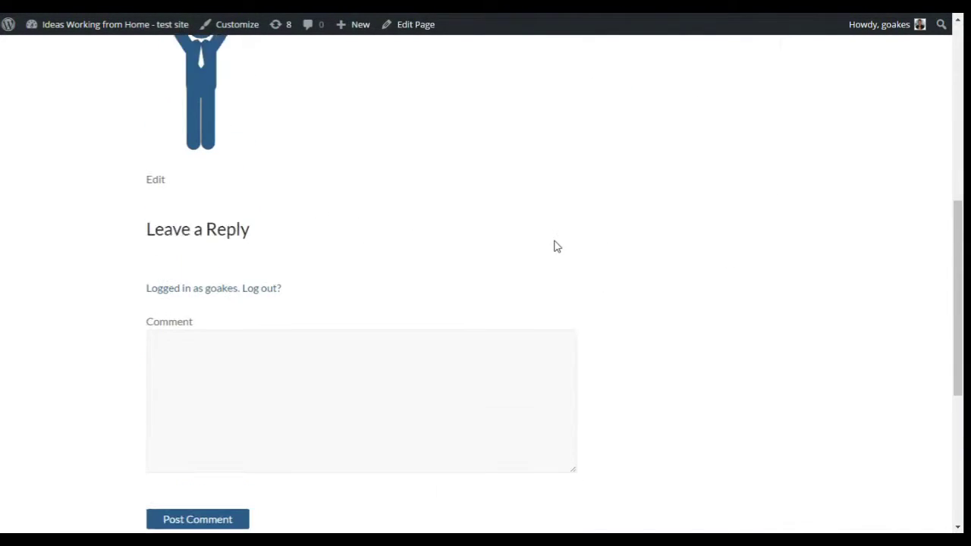
scroll(559, 243, "up", 10)
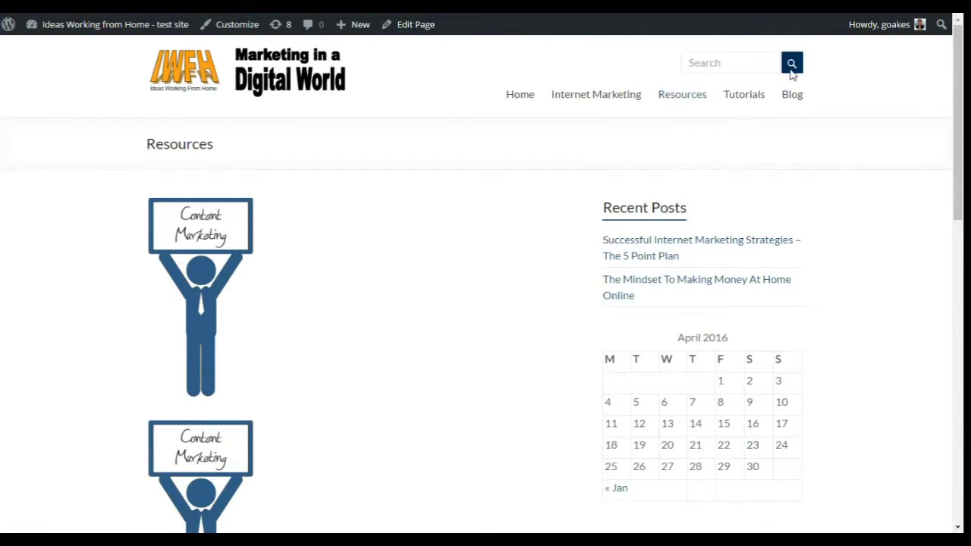
From the Blog page, read 'Successful Internet Marketing Strategies – The 5 Point Plan' down to its footer
left_click(793, 94)
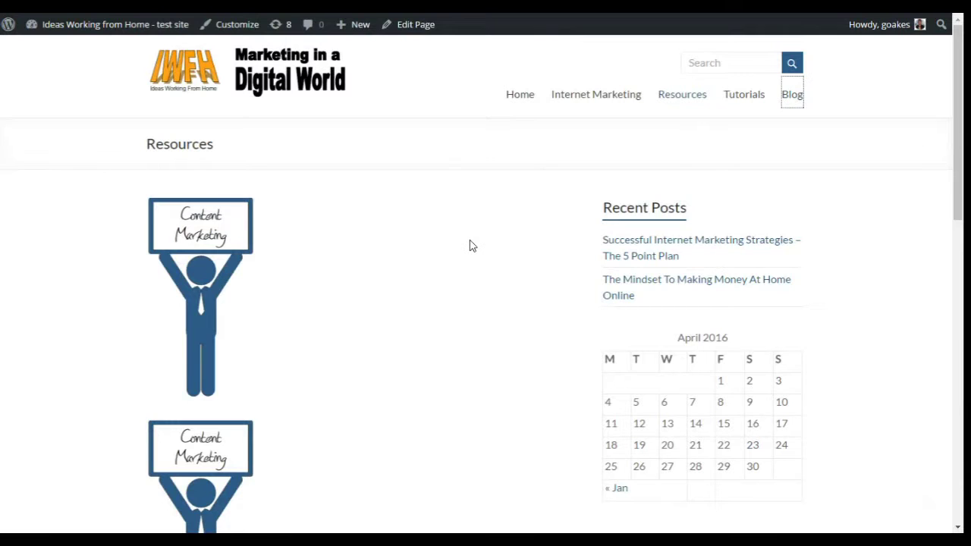
scroll(470, 245, "down", 2)
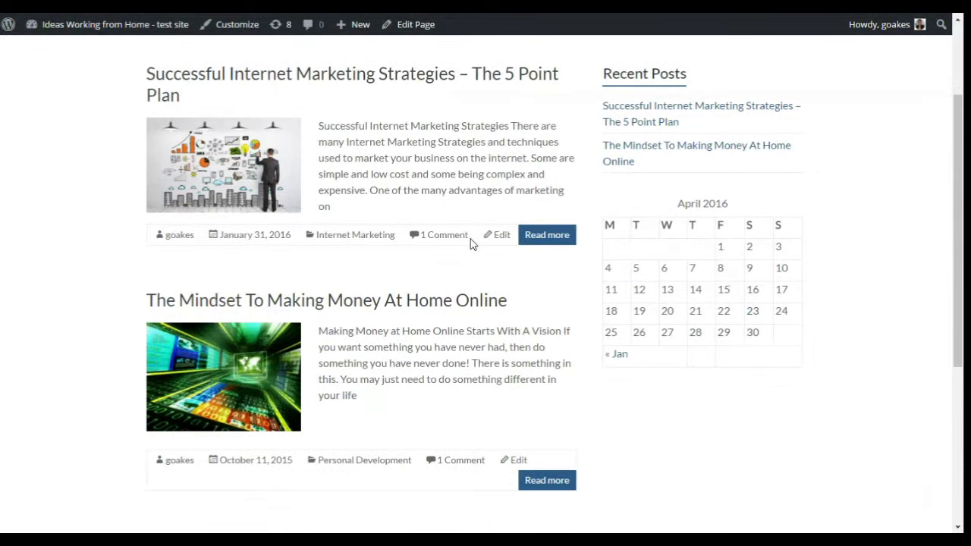
left_click(299, 73)
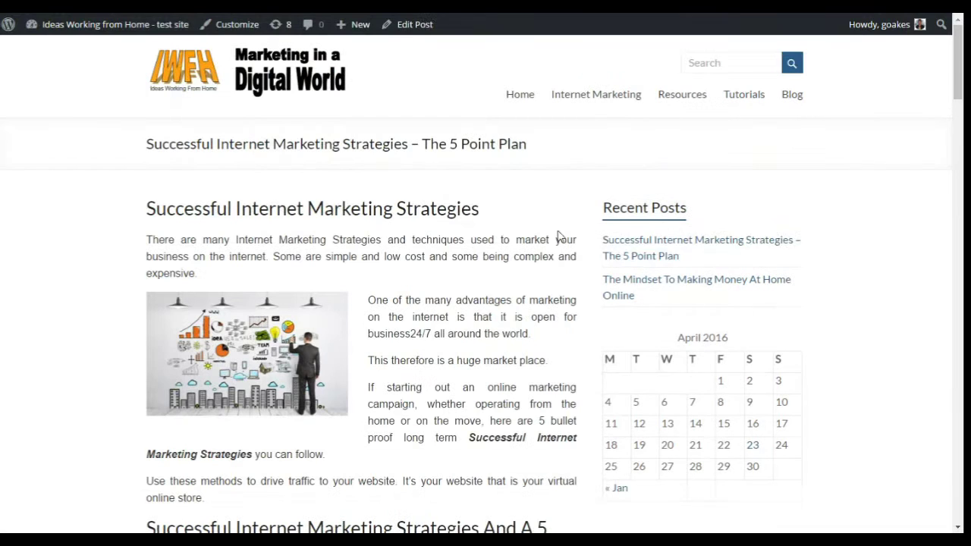
scroll(747, 288, "down", 5)
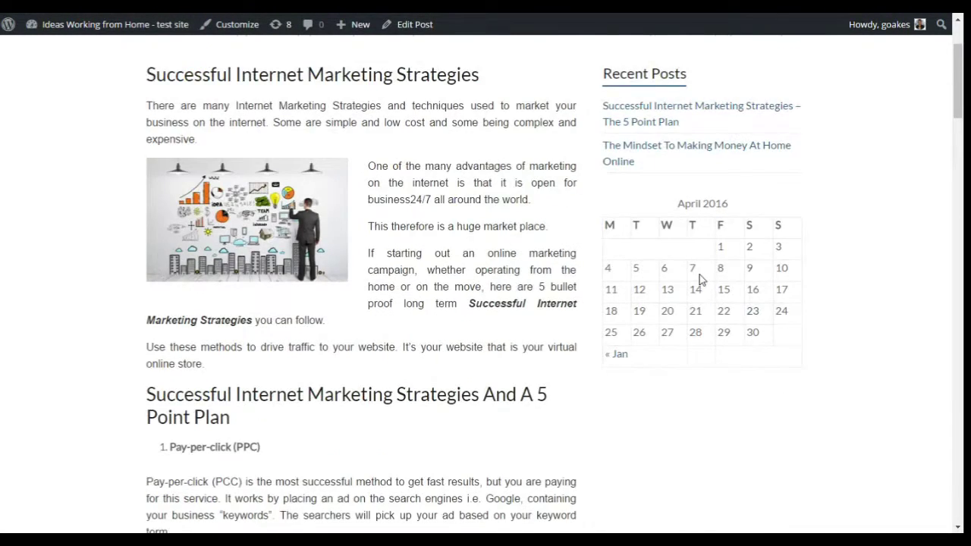
scroll(699, 275, "down", 7)
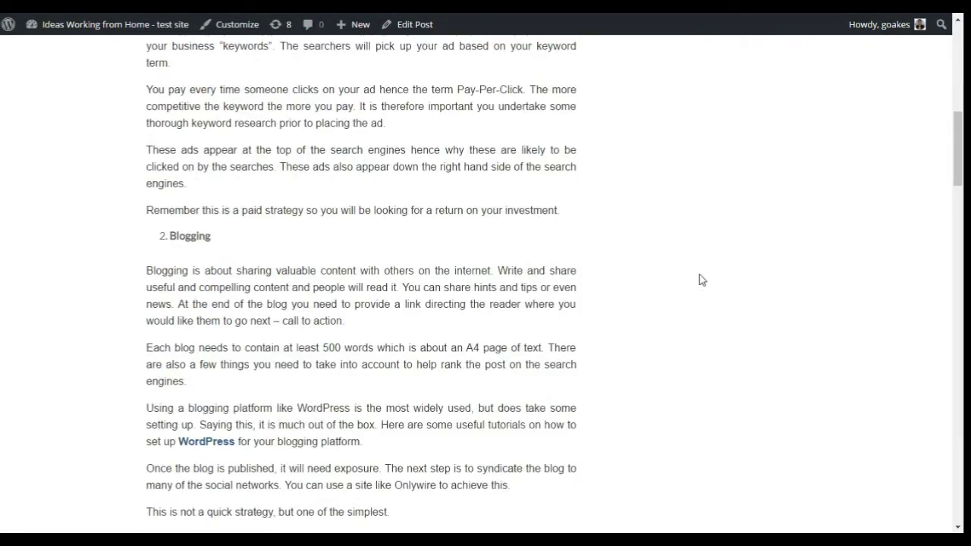
scroll(702, 280, "down", 10)
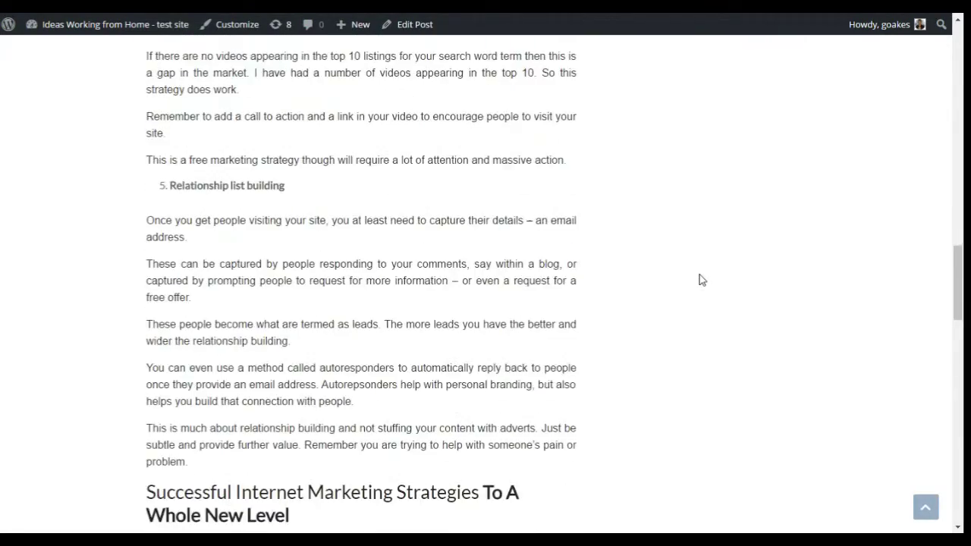
scroll(701, 280, "down", 5)
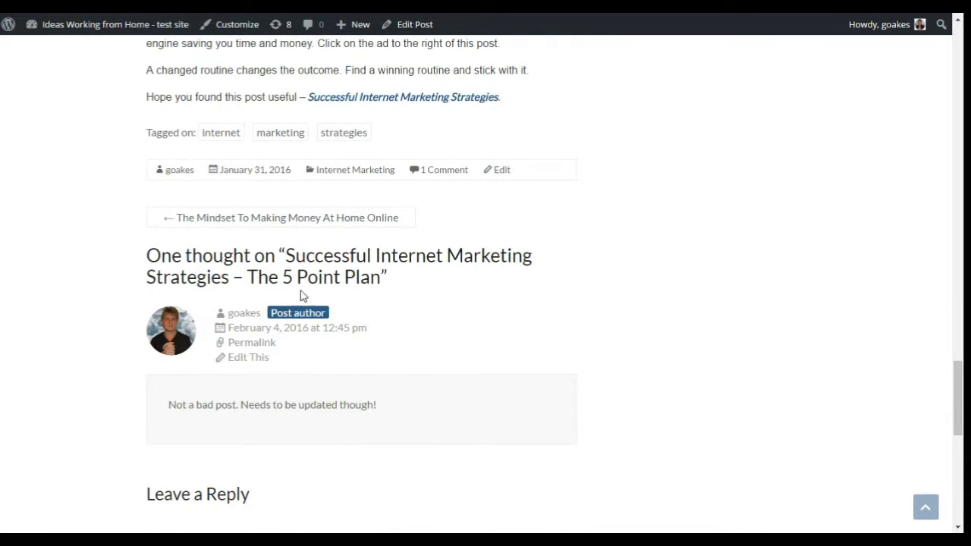
scroll(425, 351, "down", 3)
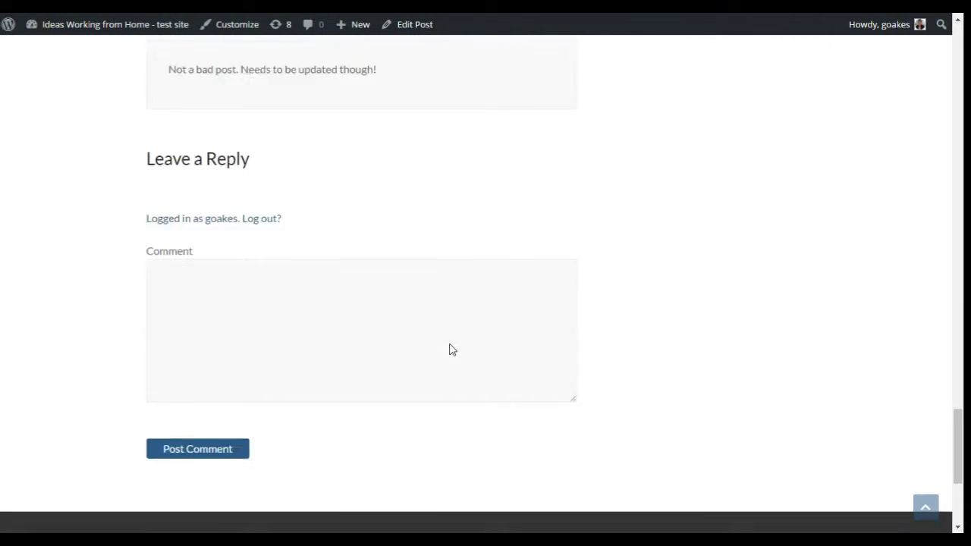
scroll(449, 349, "down", 4)
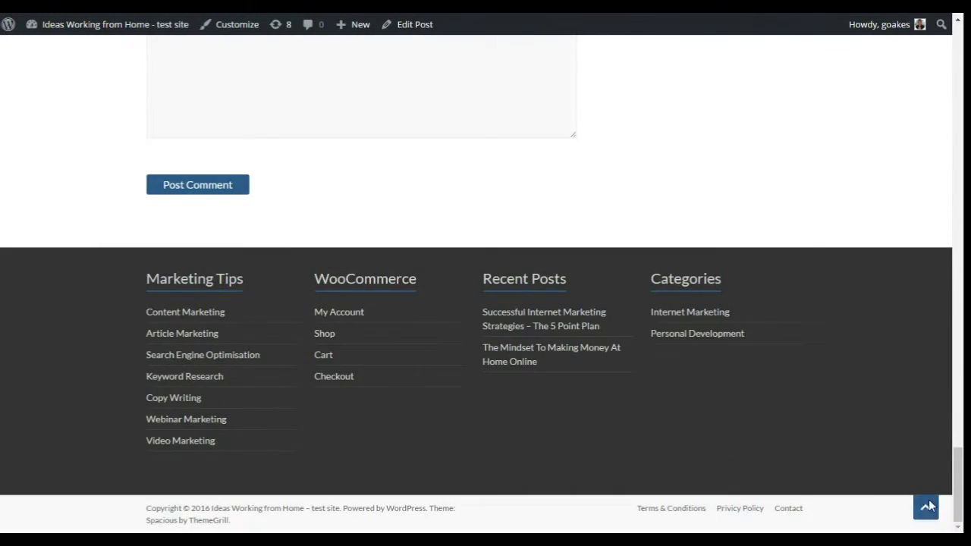
left_click(929, 501)
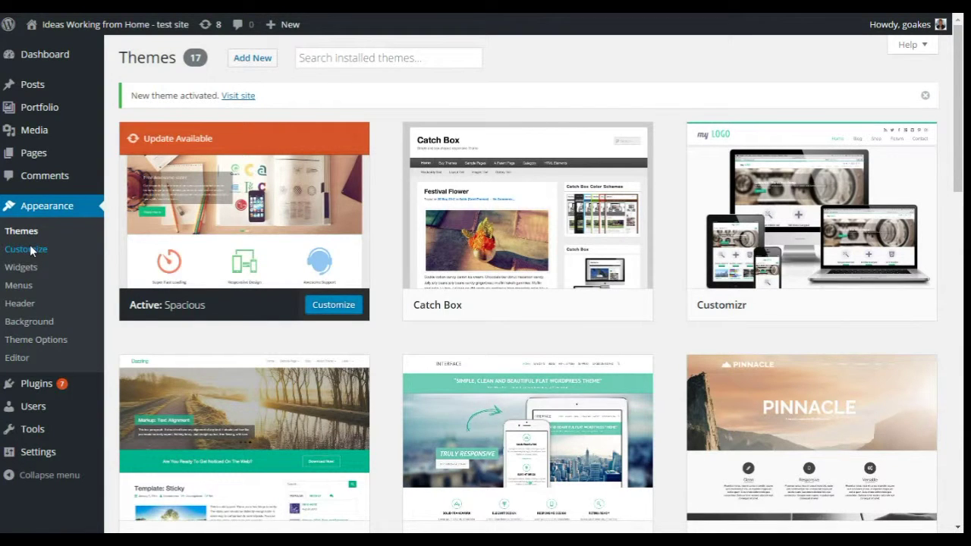
Launch the Customizer, glance at Site Identity and Colors, then bring up the empty Header Image settings
left_click(41, 248)
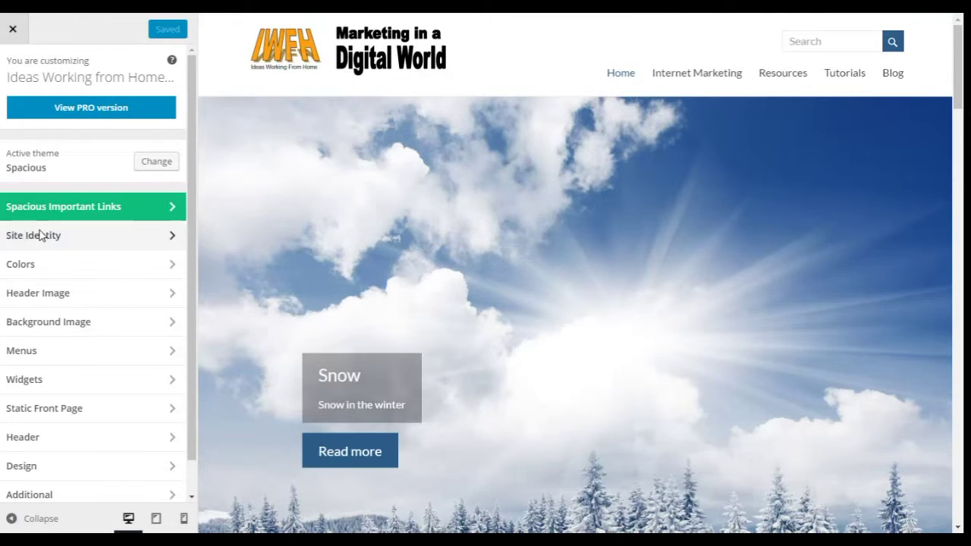
left_click(40, 233)
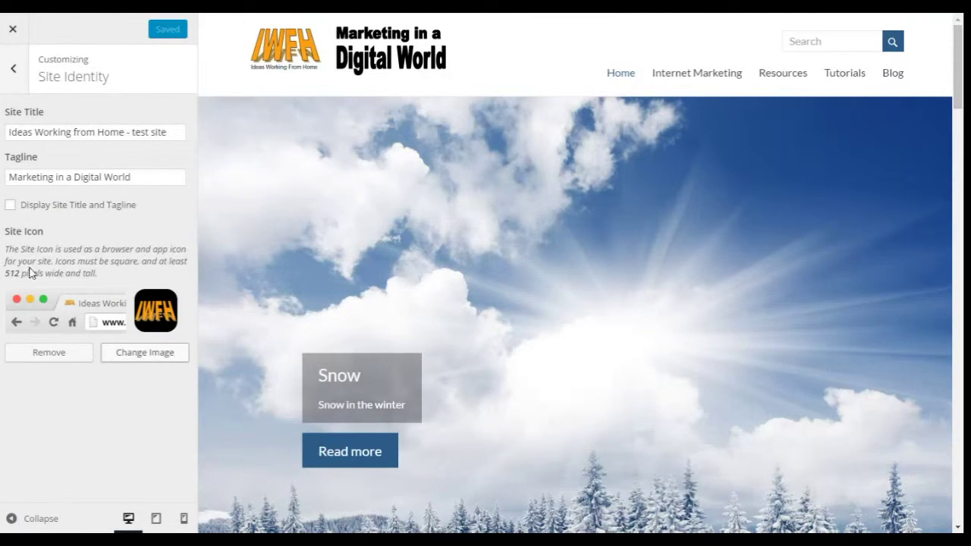
left_click(16, 68)
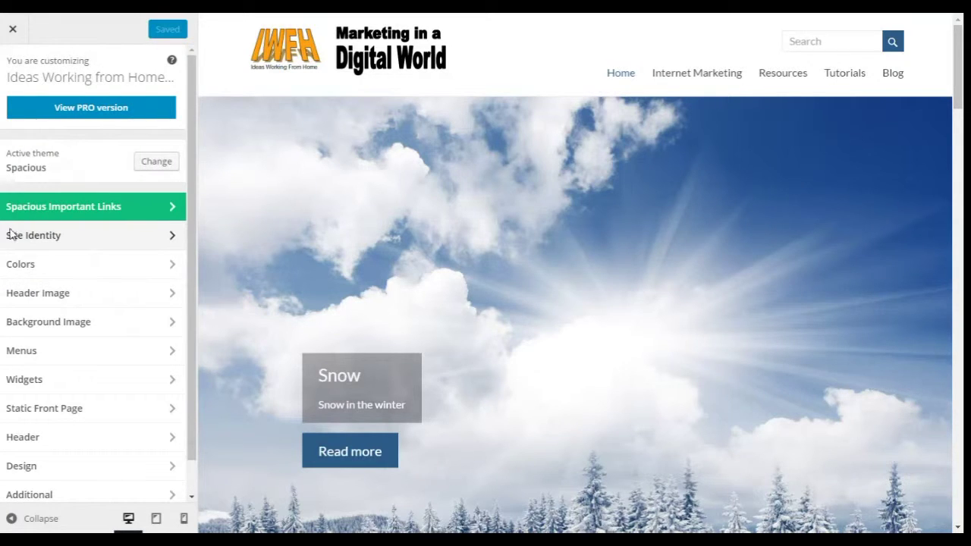
left_click(25, 264)
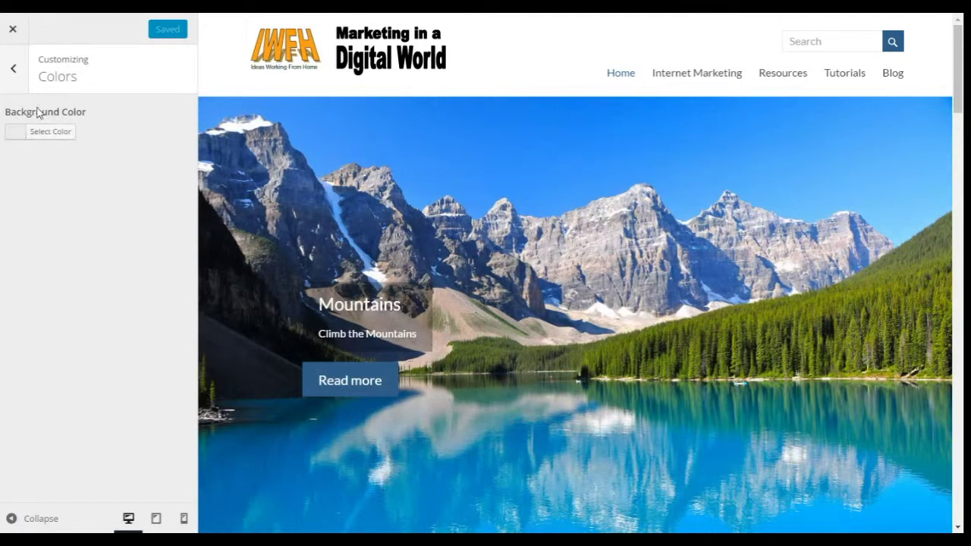
left_click(12, 69)
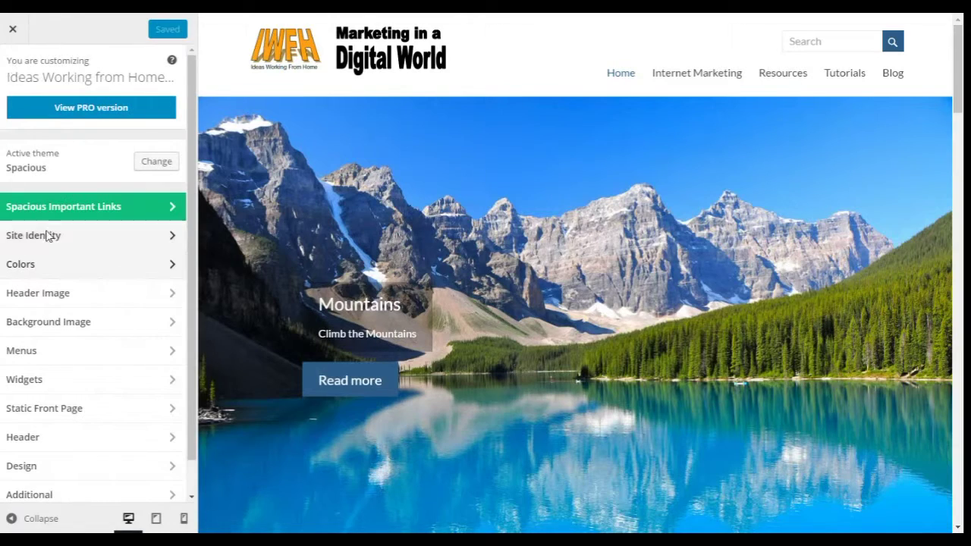
left_click(46, 295)
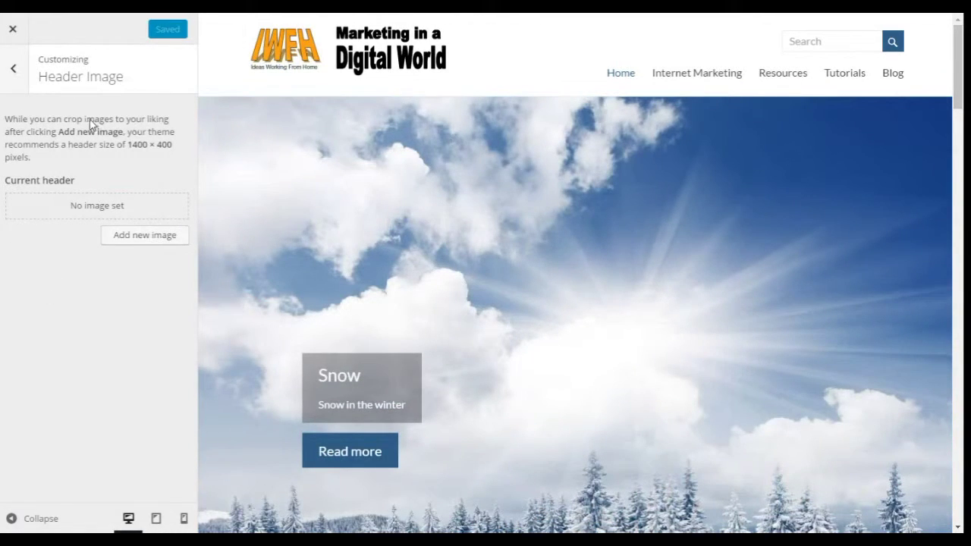
Choose the Online Business Success image from the media library as header image, skipping cropping
left_click(143, 235)
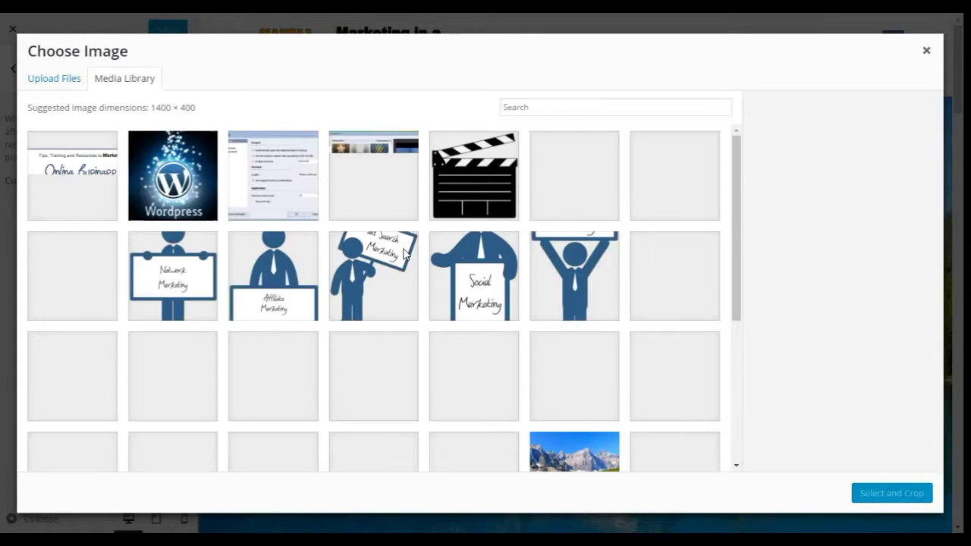
scroll(409, 258, "down", 4)
scroll(446, 268, "down", 3)
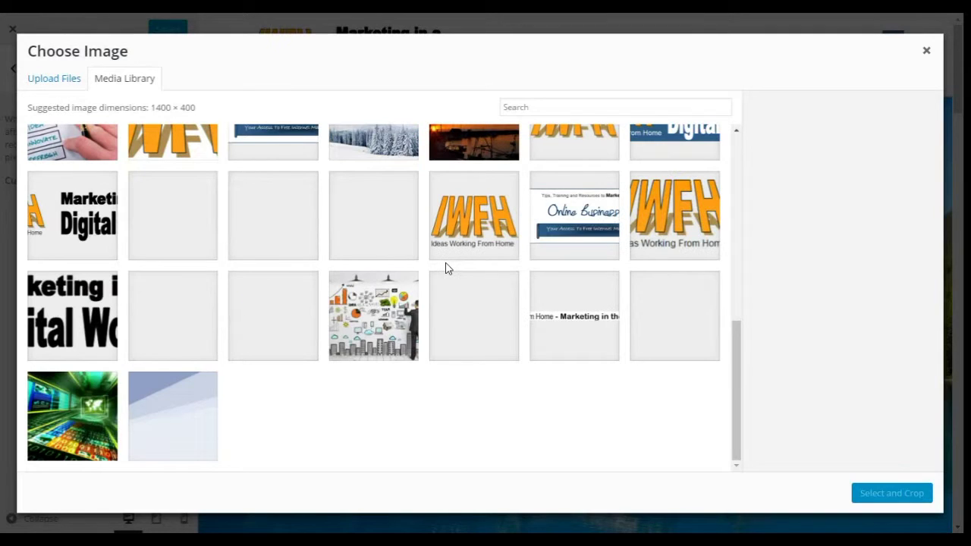
left_click(272, 218)
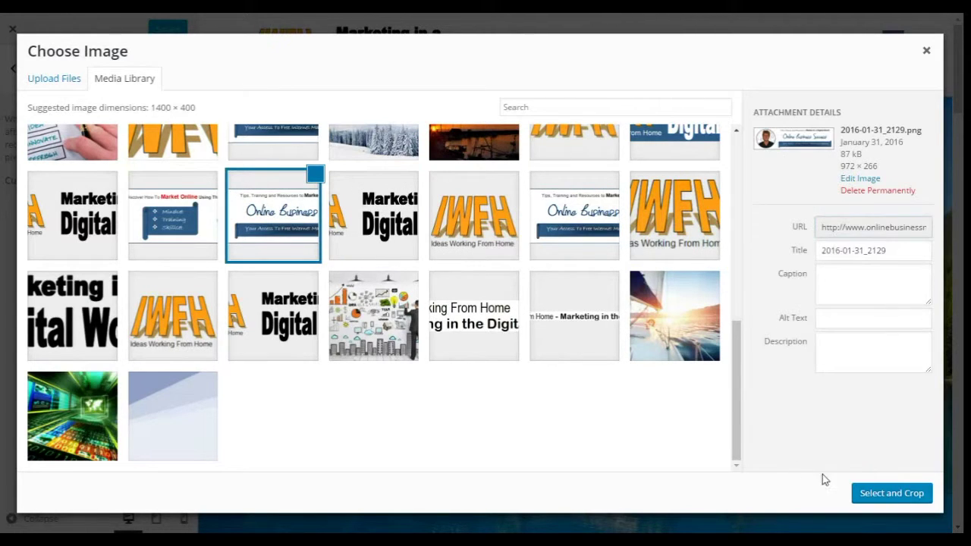
left_click(895, 493)
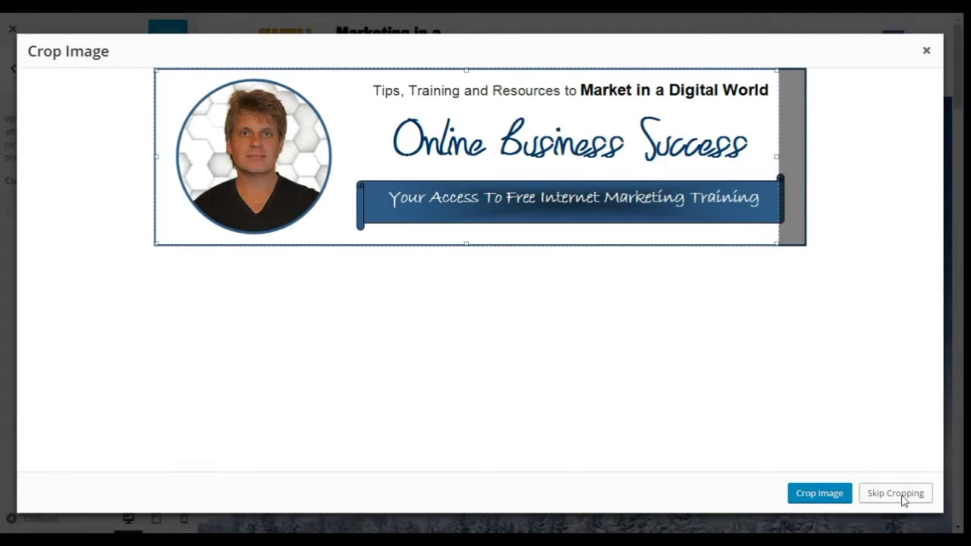
left_click(897, 493)
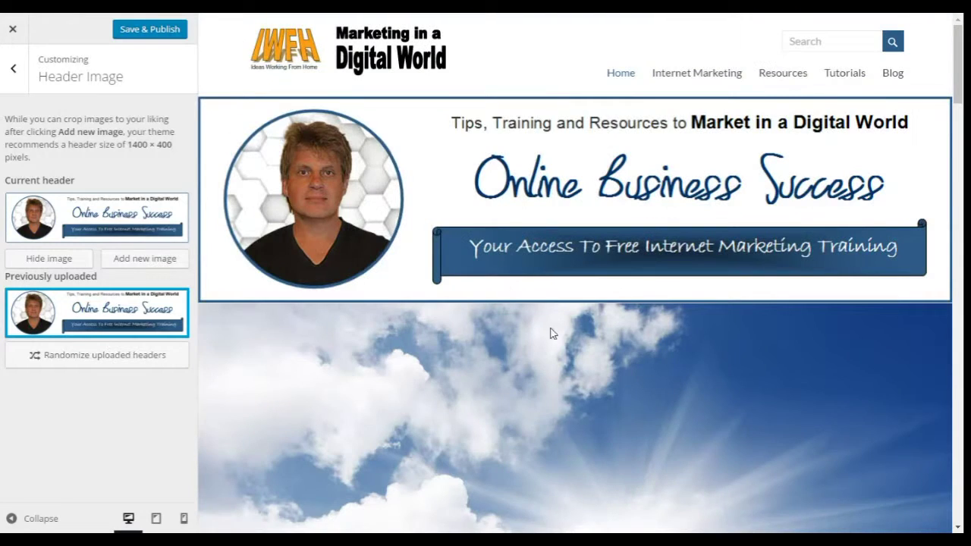
scroll(536, 335, "down", 9)
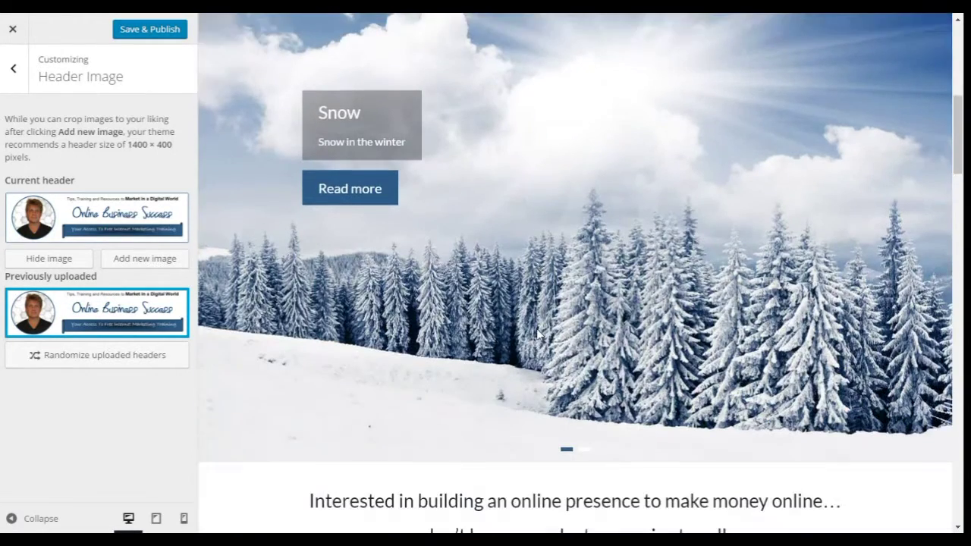
scroll(537, 335, "up", 10)
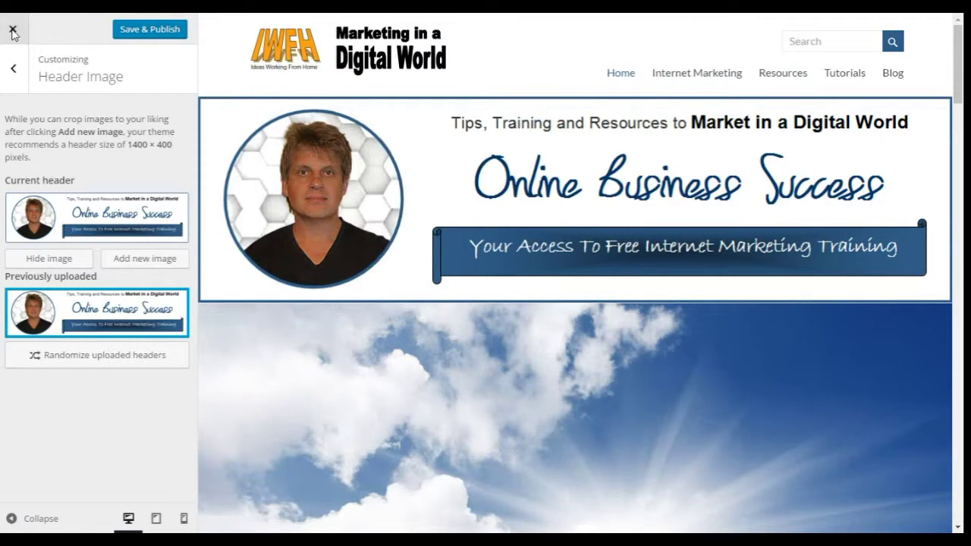
Look over the Background Image settings and the Menu Locations assignments without changes
left_click(13, 69)
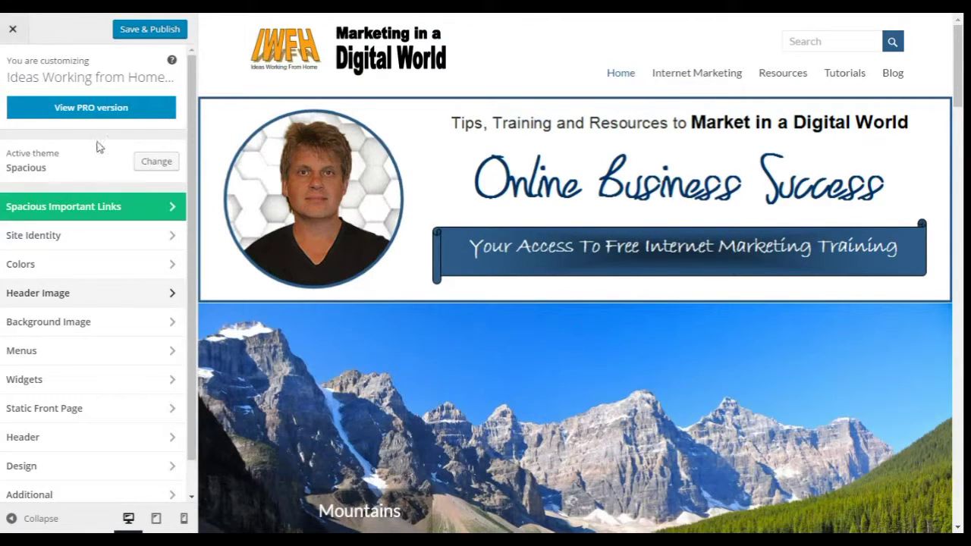
left_click(66, 321)
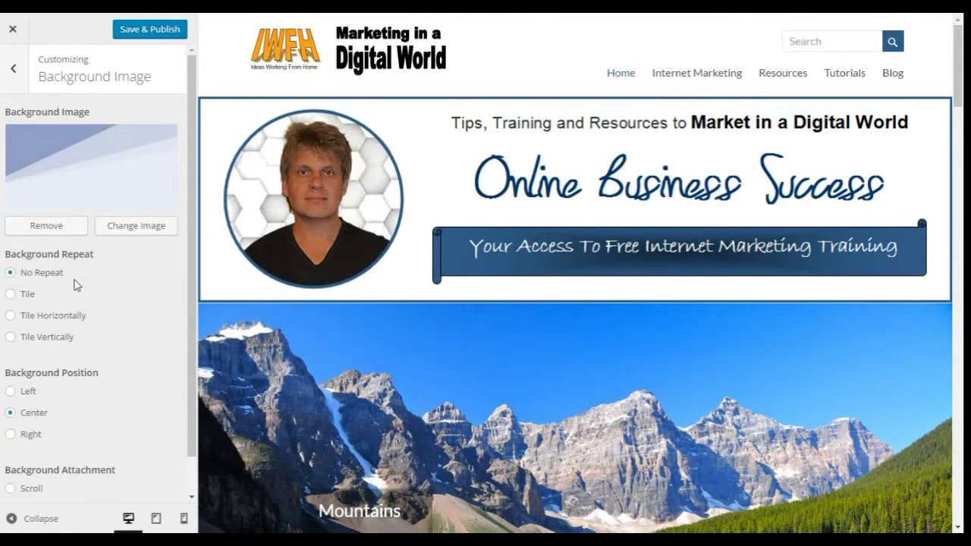
scroll(75, 285, "down", 1)
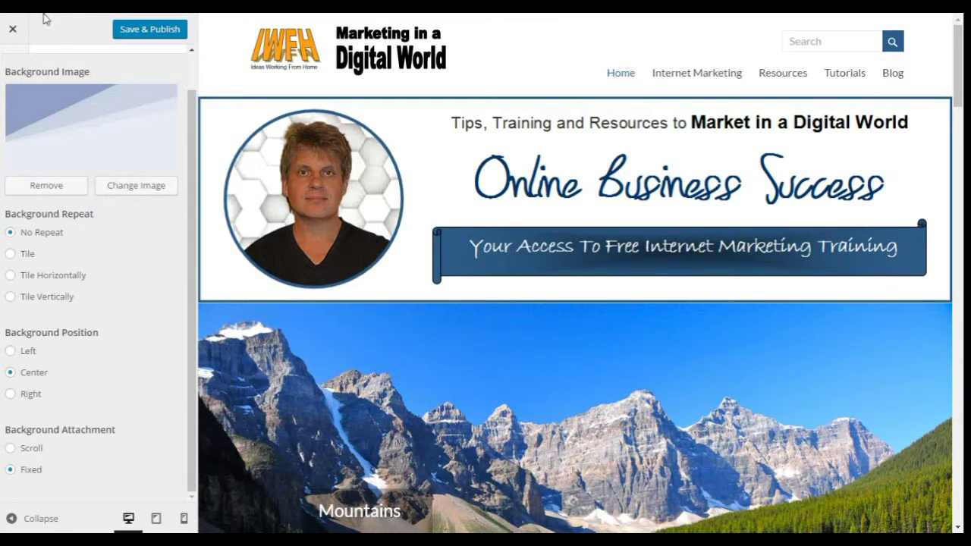
scroll(89, 206, "up", 1)
left_click(15, 70)
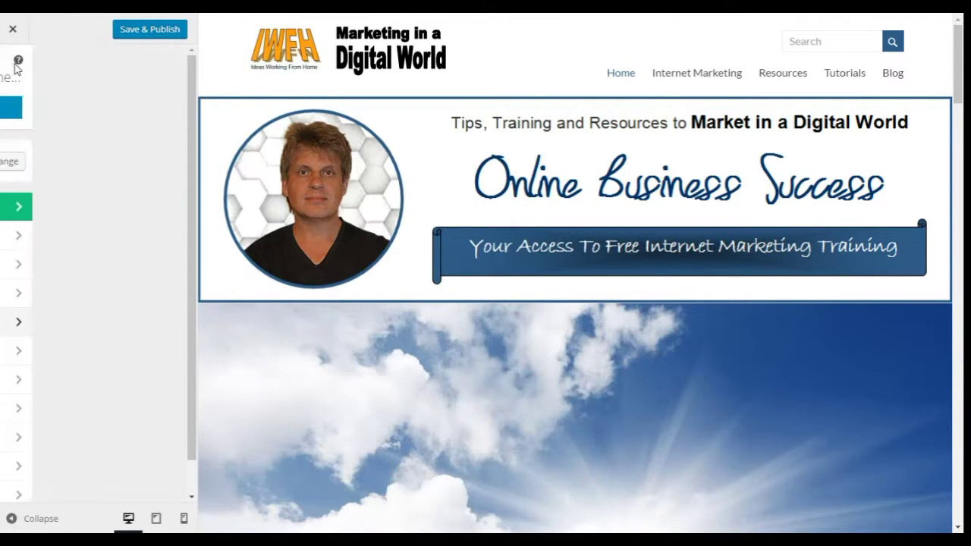
left_click(30, 351)
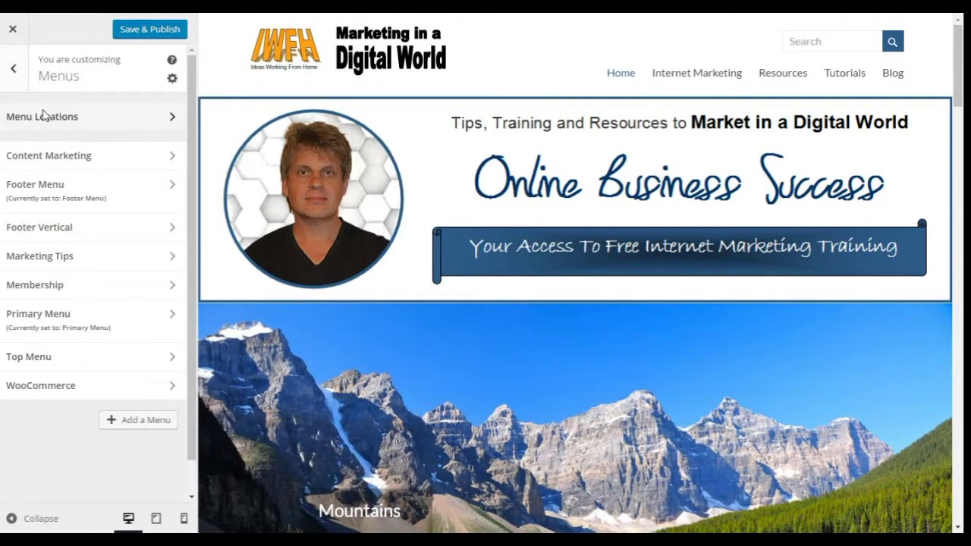
left_click(44, 115)
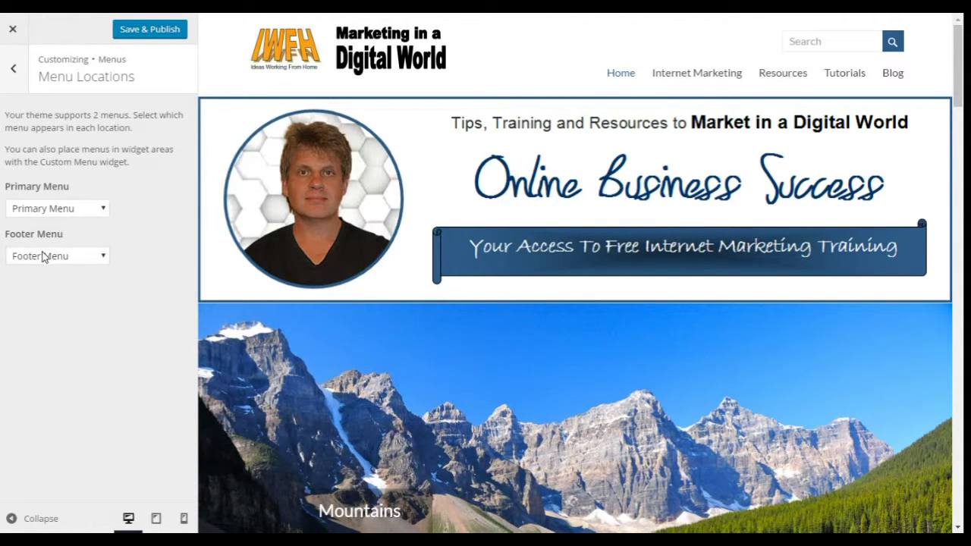
left_click(13, 69)
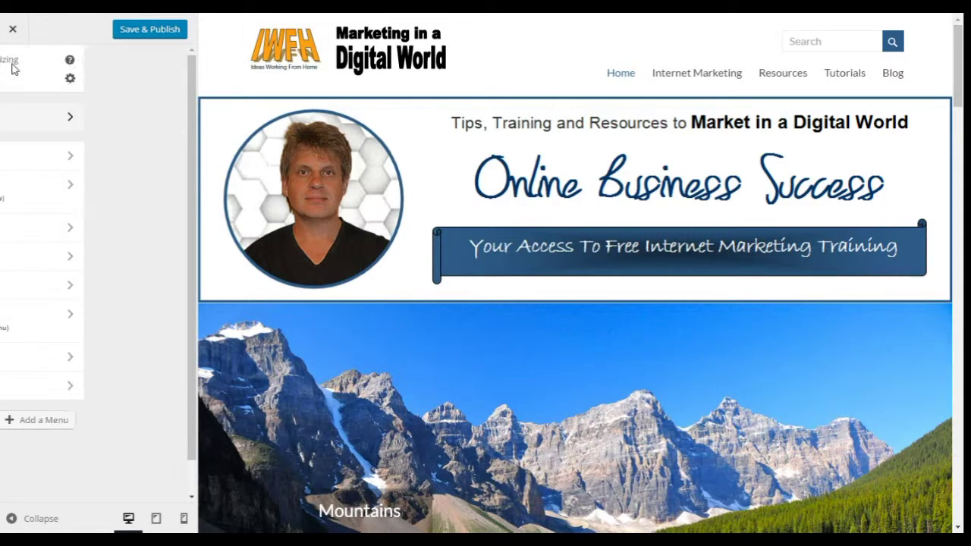
left_click(12, 69)
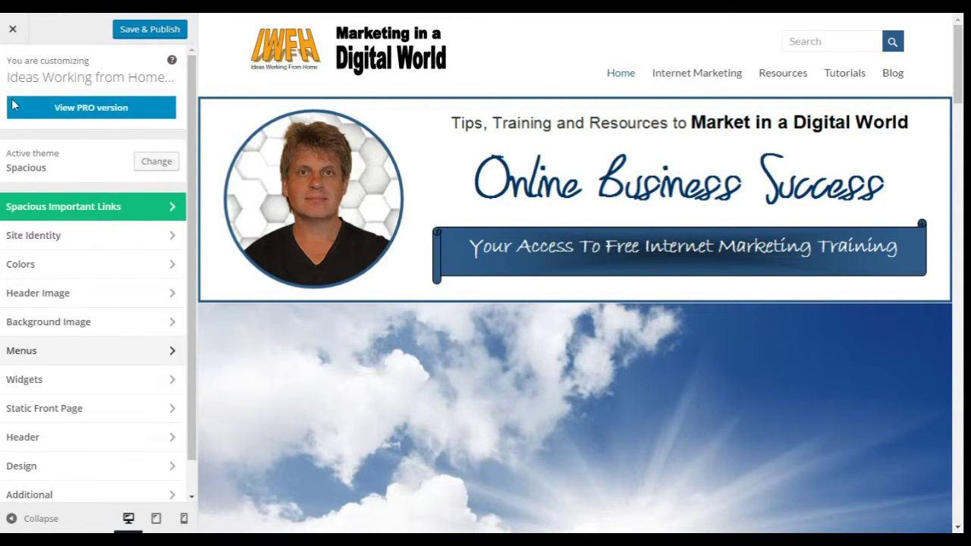
Check the Header Sidebar widgets and the Static Front Page settings (Home front, Blog posts)
left_click(28, 379)
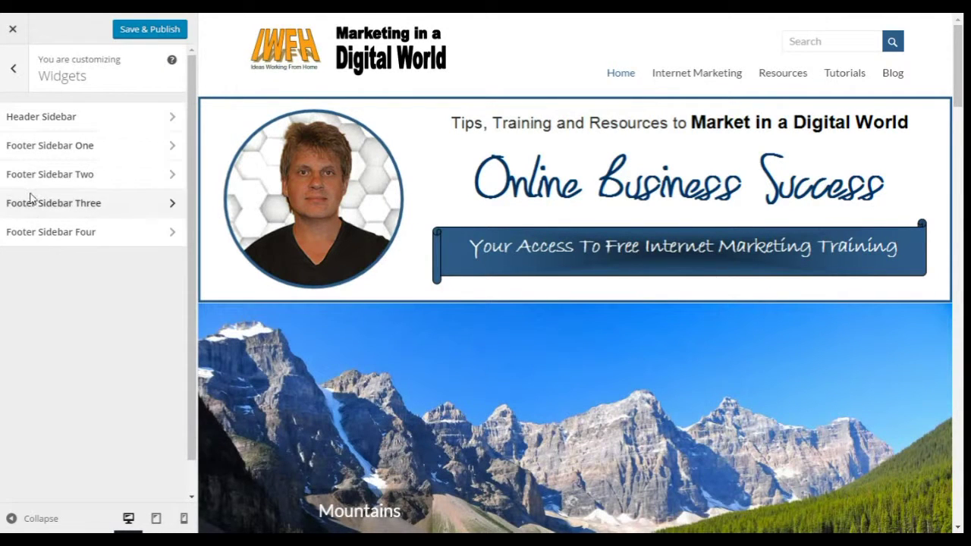
left_click(44, 115)
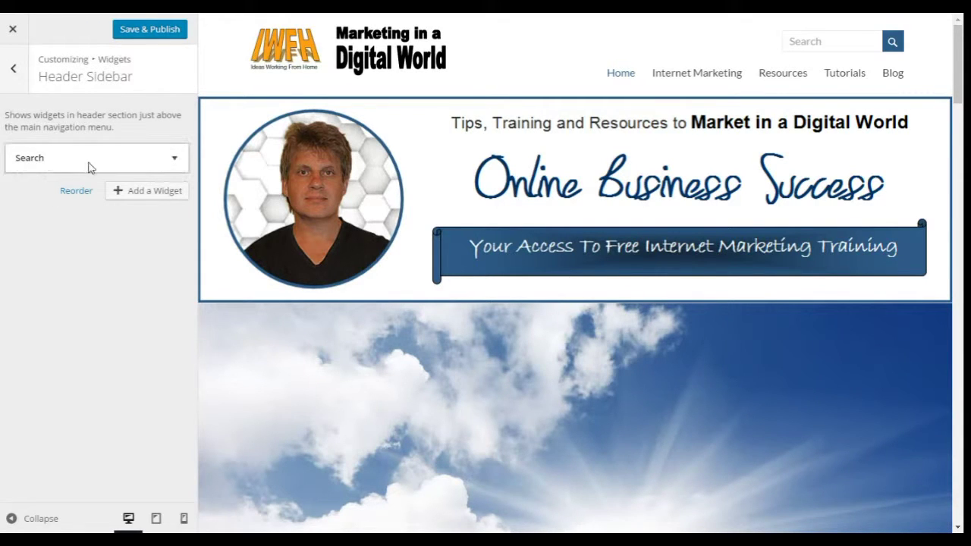
left_click(11, 68)
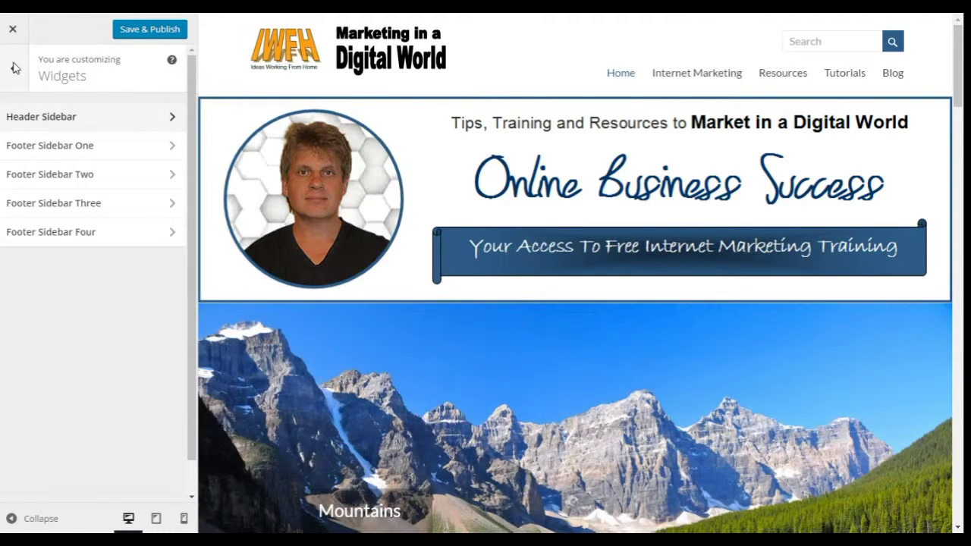
left_click(12, 67)
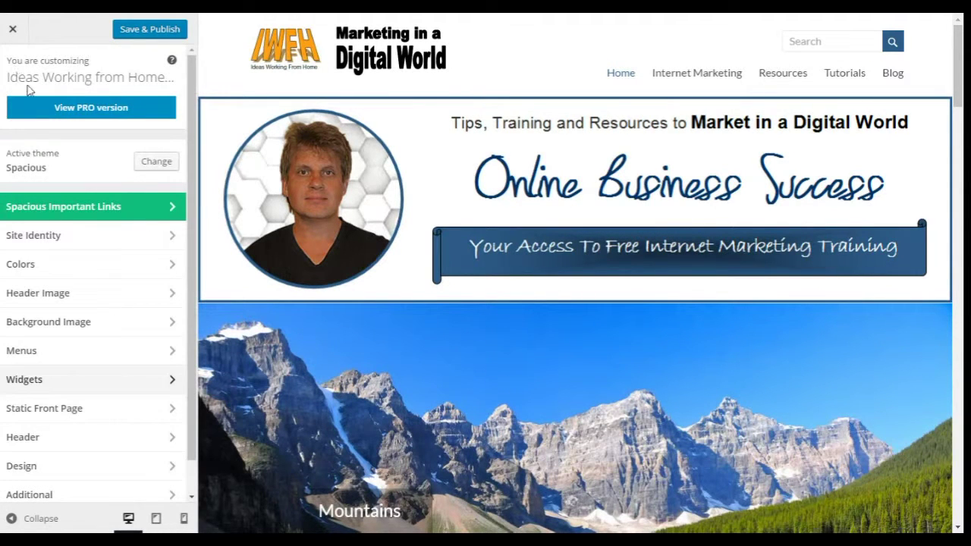
left_click(46, 407)
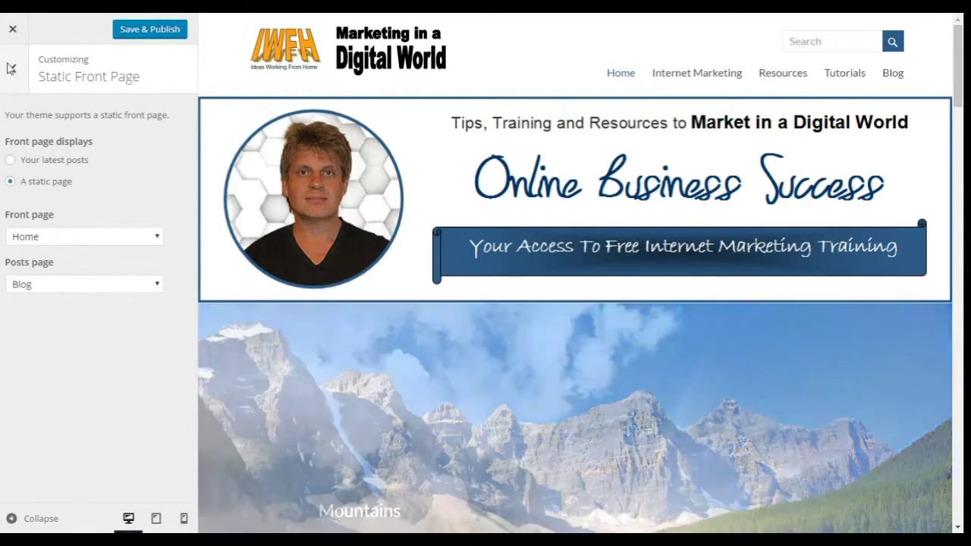
left_click(11, 69)
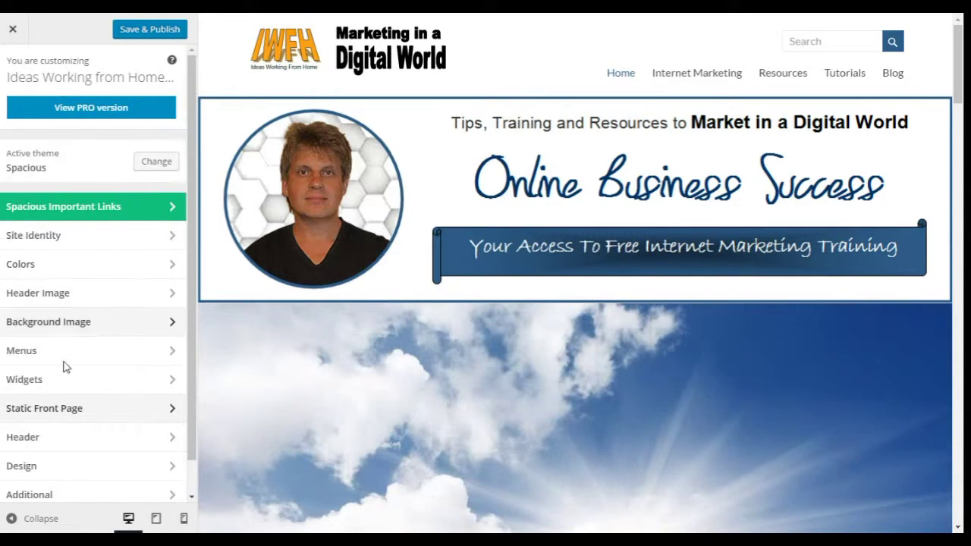
left_click(28, 437)
After checking Header Logo and Show, set Header Image Position to Position Above (Default)
left_click(47, 117)
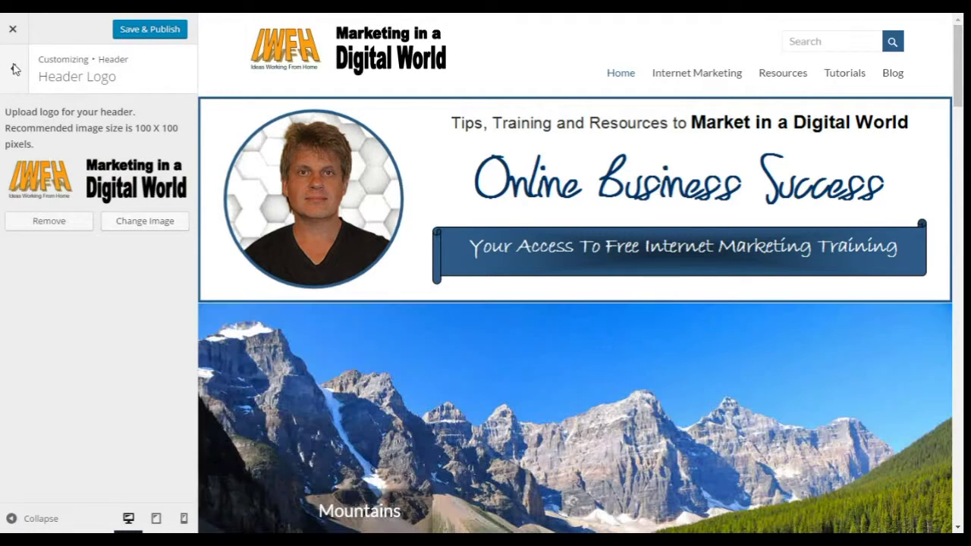
left_click(15, 68)
left_click(20, 143)
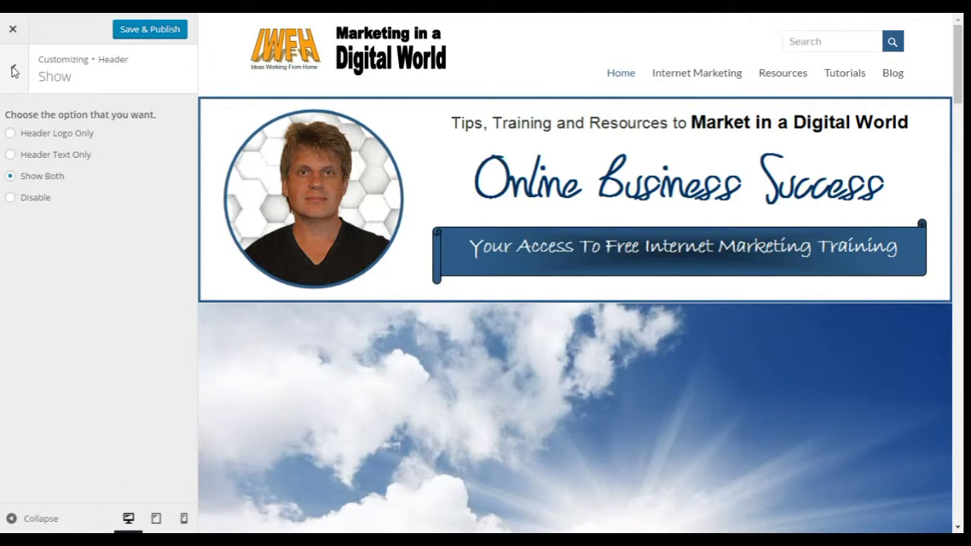
left_click(14, 70)
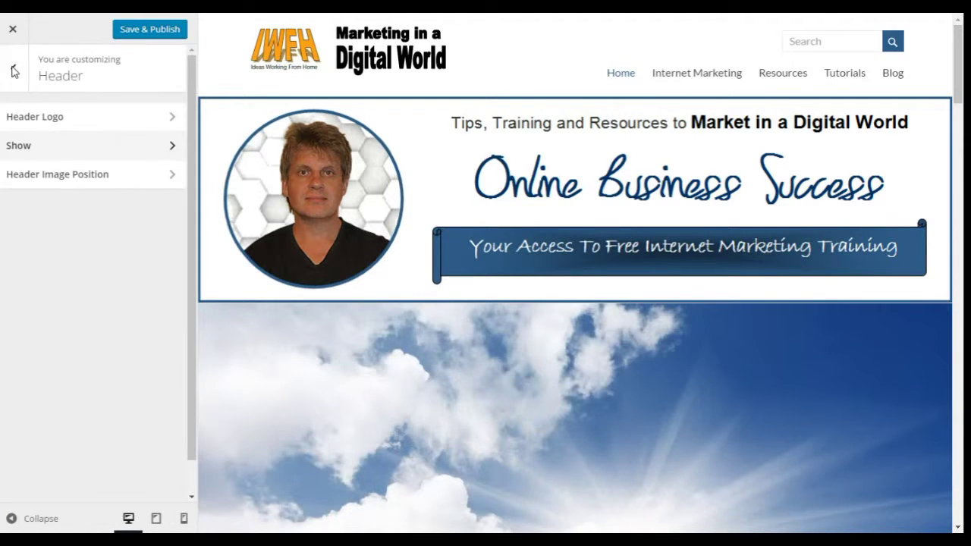
left_click(47, 175)
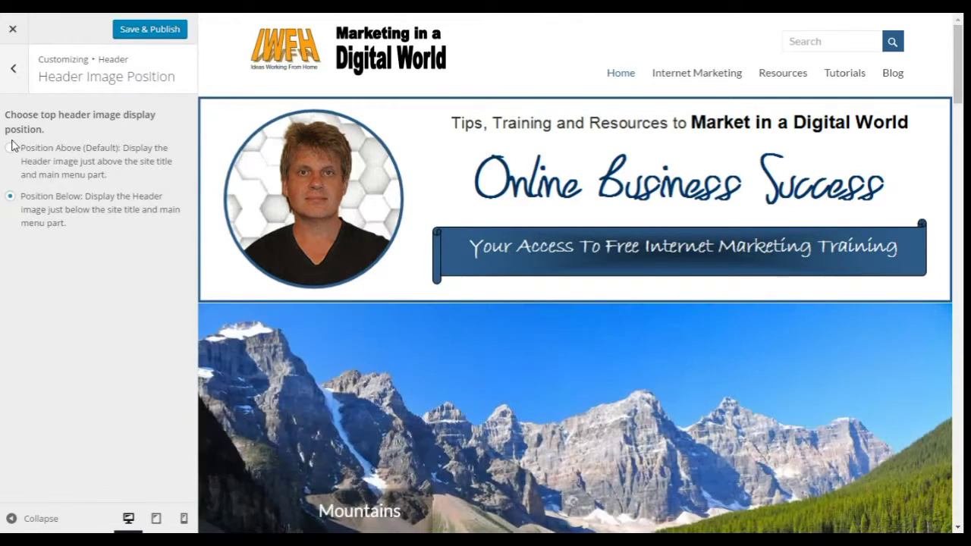
left_click(11, 148)
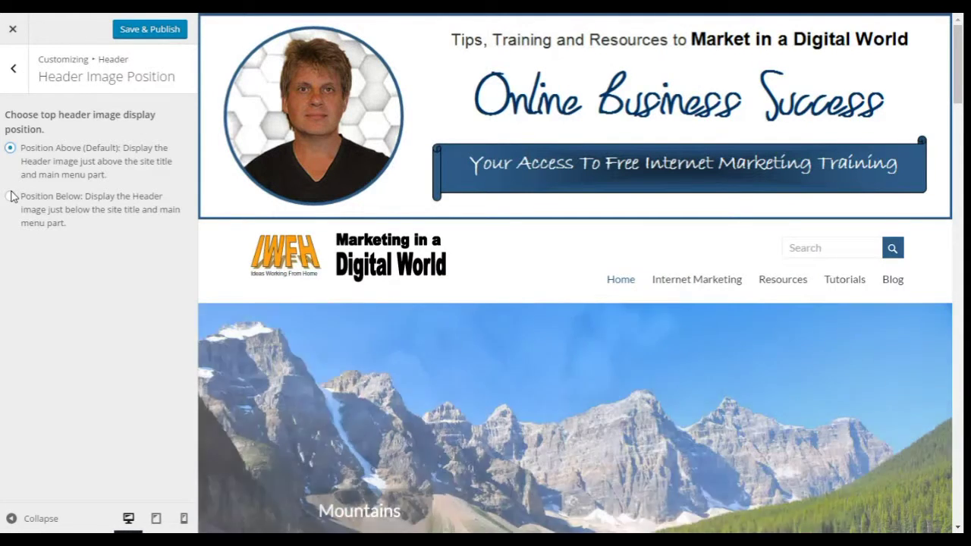
left_click(16, 69)
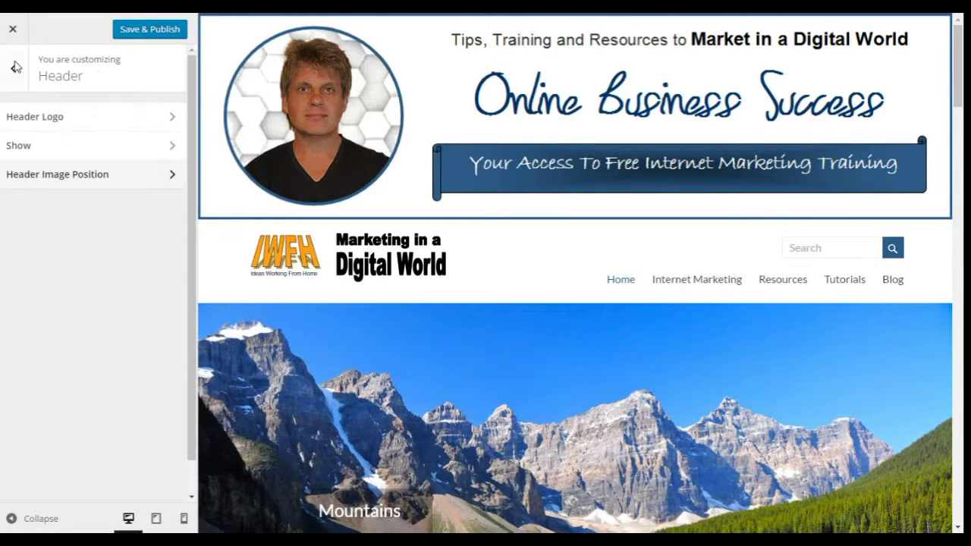
left_click(16, 66)
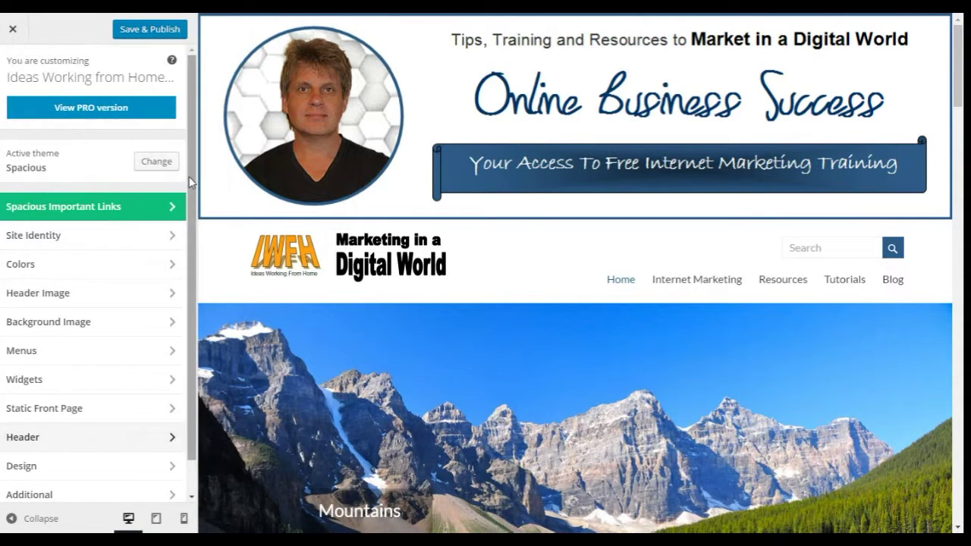
Look over the Site Layout, Default Layout and default page layout options in Design
scroll(191, 197, "down", 1)
scroll(191, 197, "down", 1)
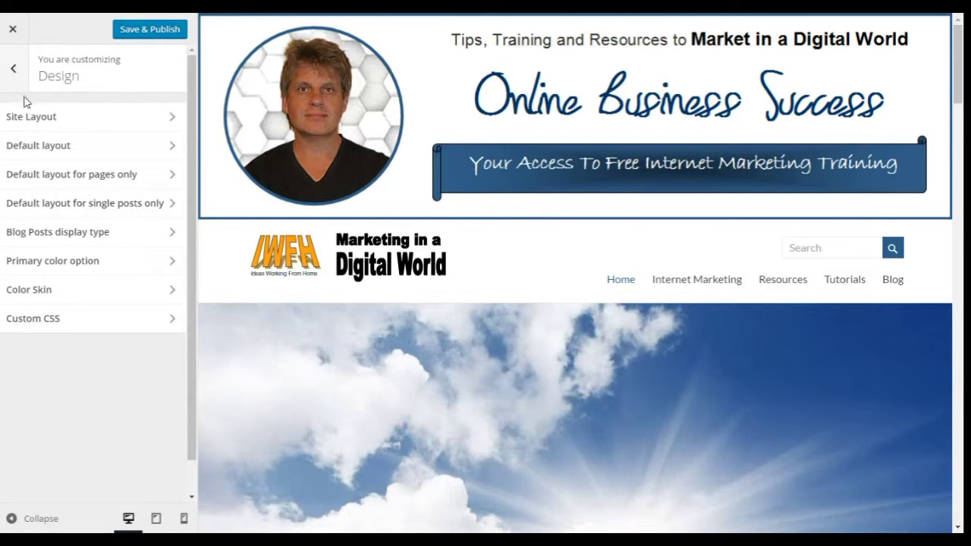
left_click(27, 116)
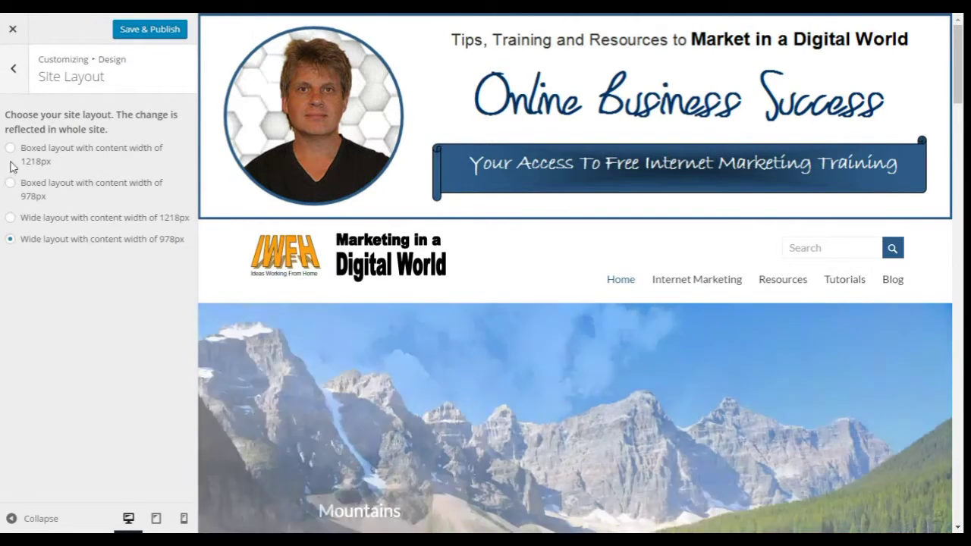
left_click(13, 68)
left_click(28, 145)
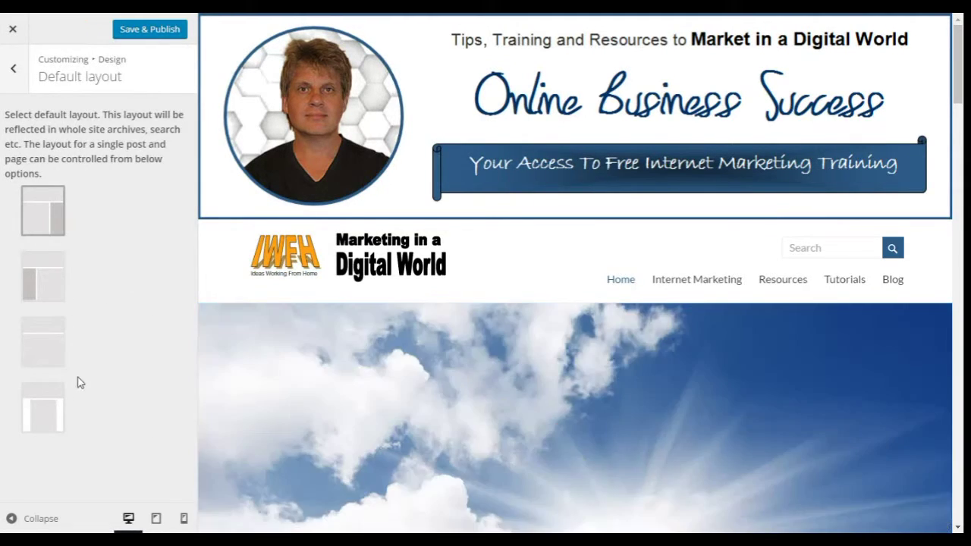
left_click(14, 67)
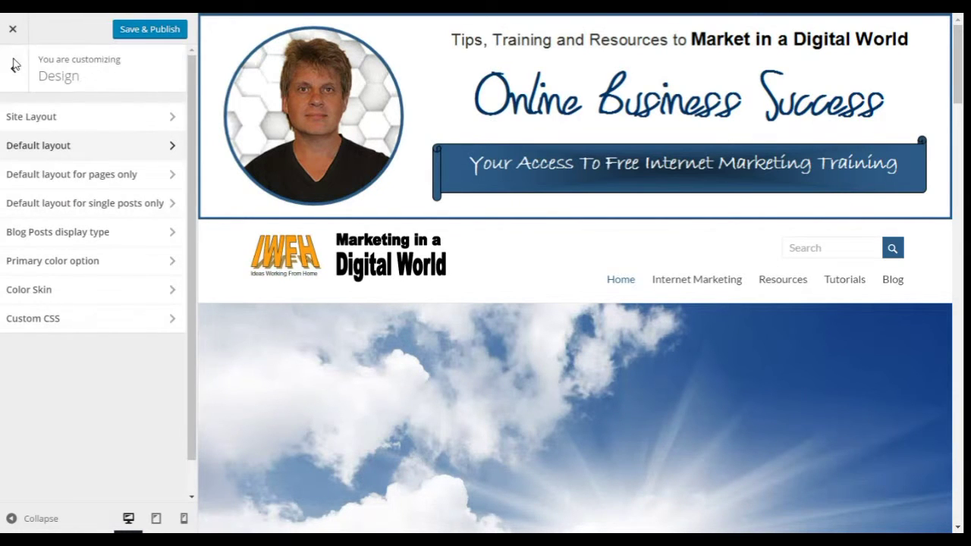
left_click(32, 171)
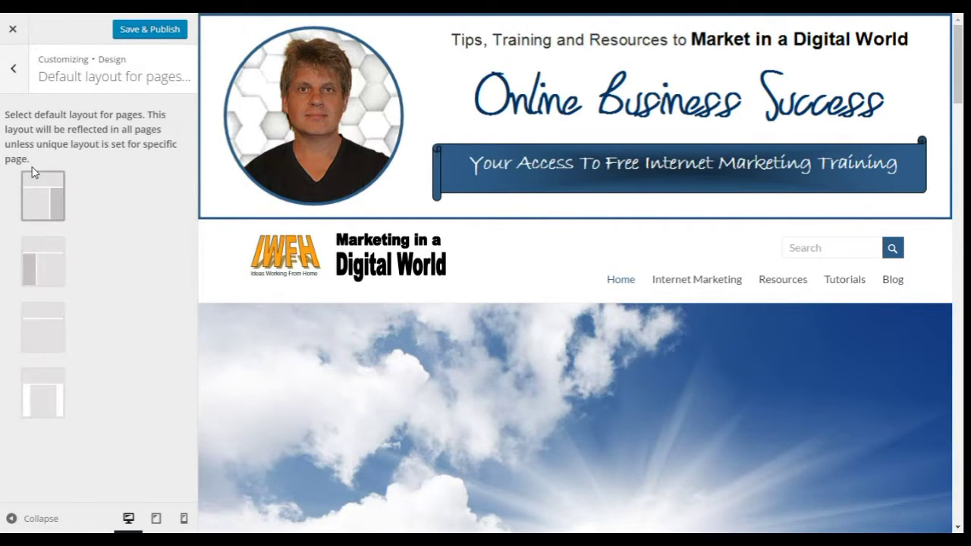
left_click(14, 68)
Review Blog Posts display type, Primary color, Color Skin and Custom CSS, leaving them unchanged
left_click(44, 230)
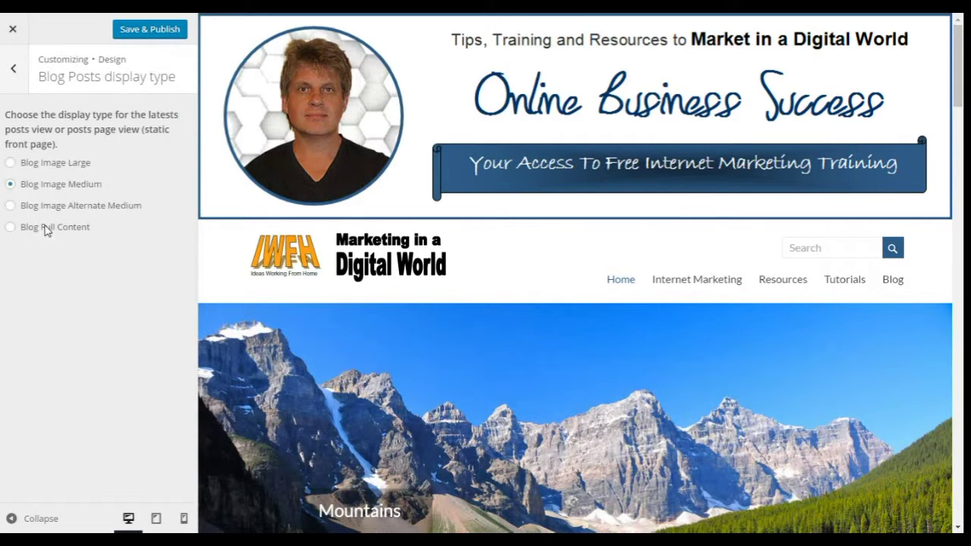
left_click(13, 69)
left_click(28, 261)
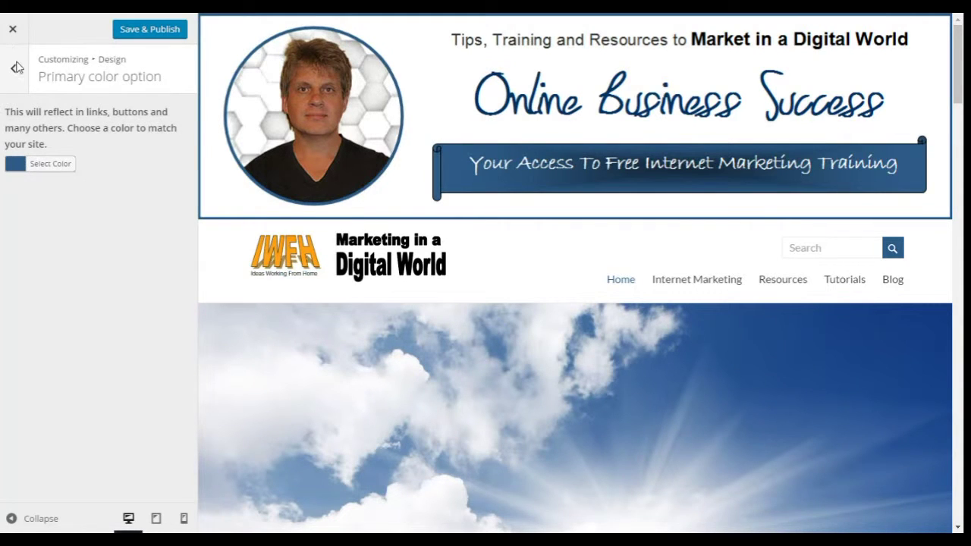
left_click(17, 68)
left_click(30, 289)
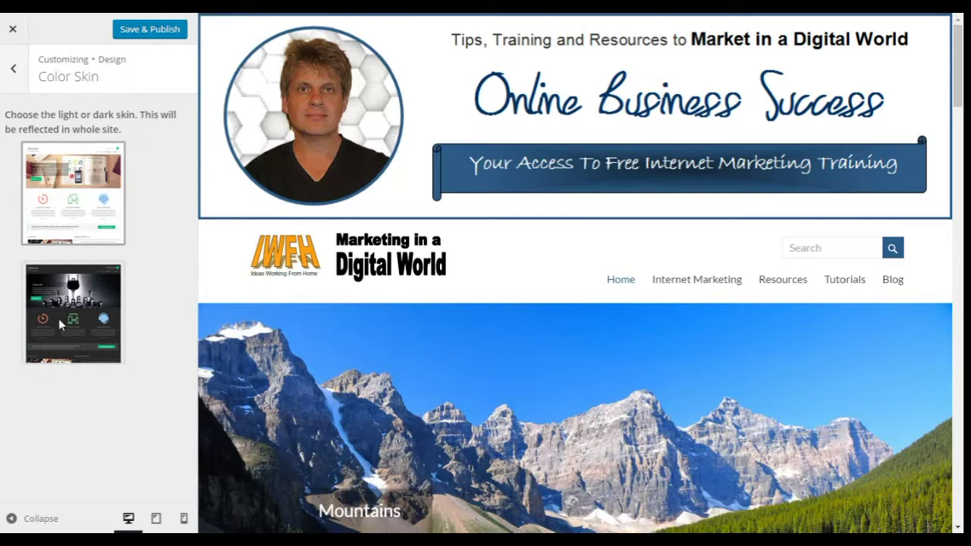
left_click(12, 69)
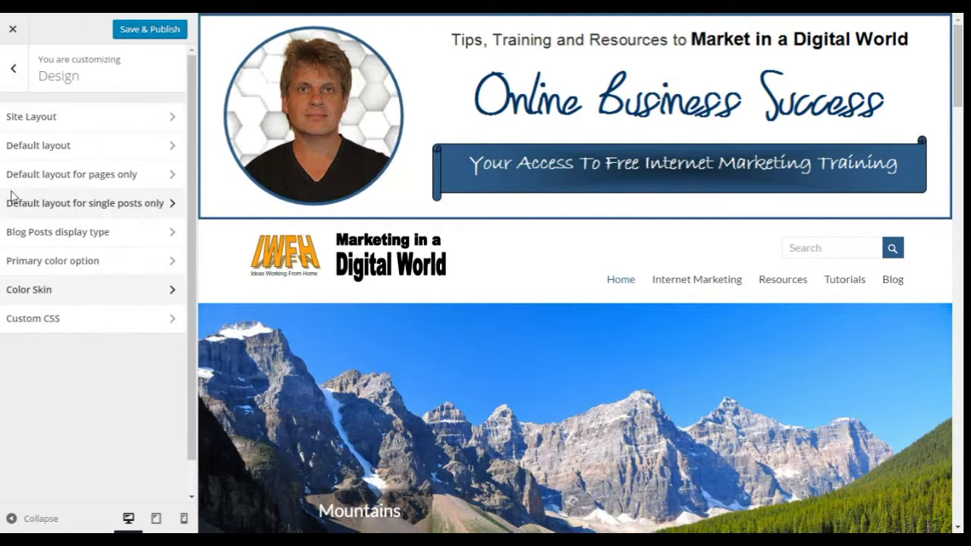
left_click(47, 317)
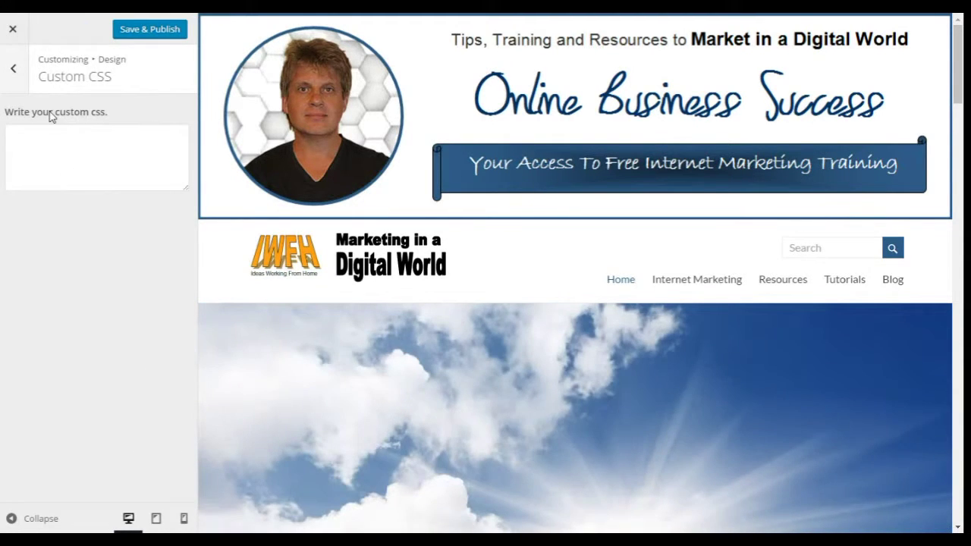
left_click(15, 69)
left_click(17, 70)
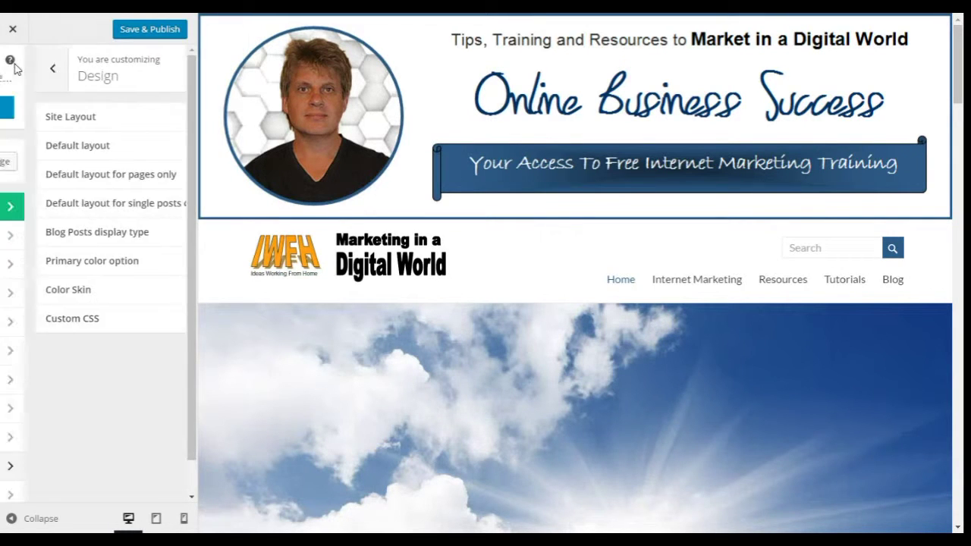
scroll(112, 388, "down", 1)
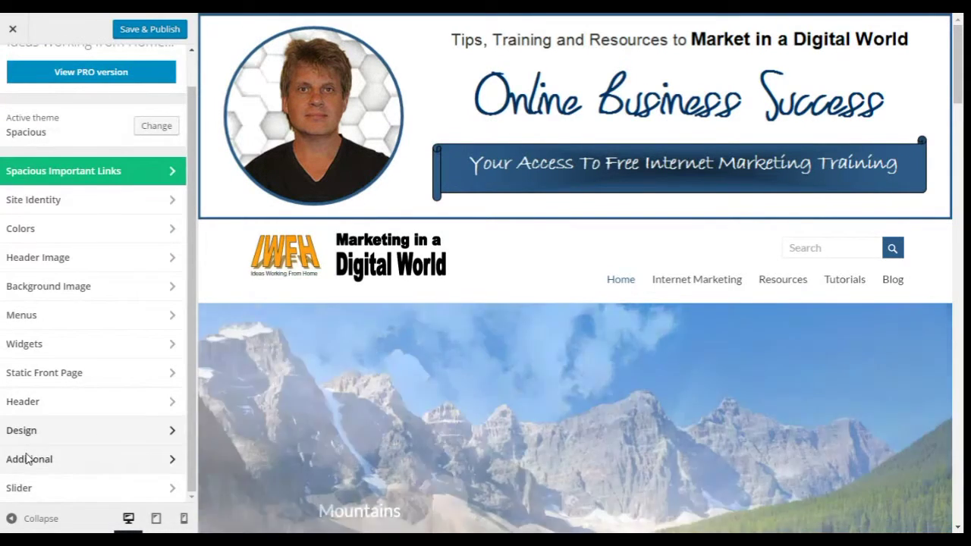
Glance at the Additional favicon settings, then verify Activate slider and Disable slider in Posts page
left_click(28, 459)
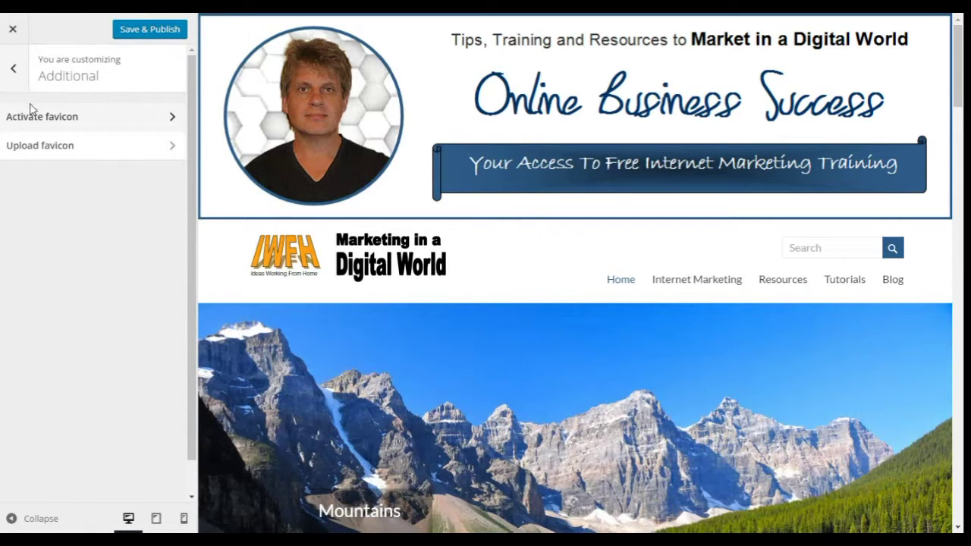
left_click(13, 66)
scroll(135, 336, "down", 1)
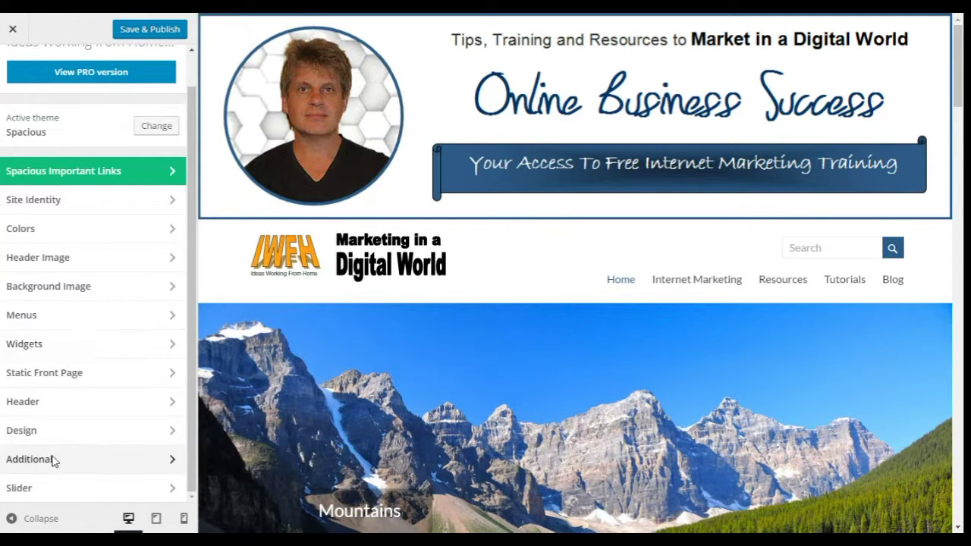
left_click(29, 488)
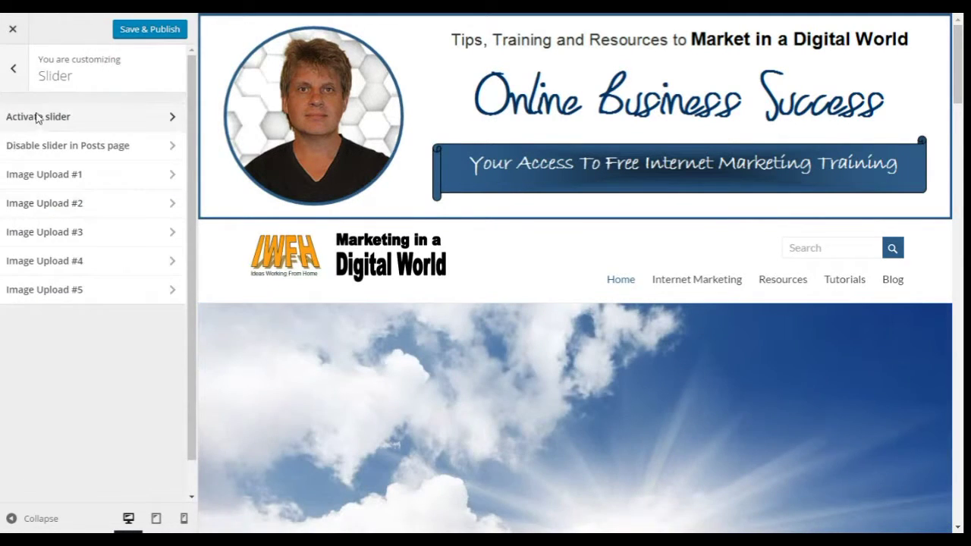
left_click(48, 115)
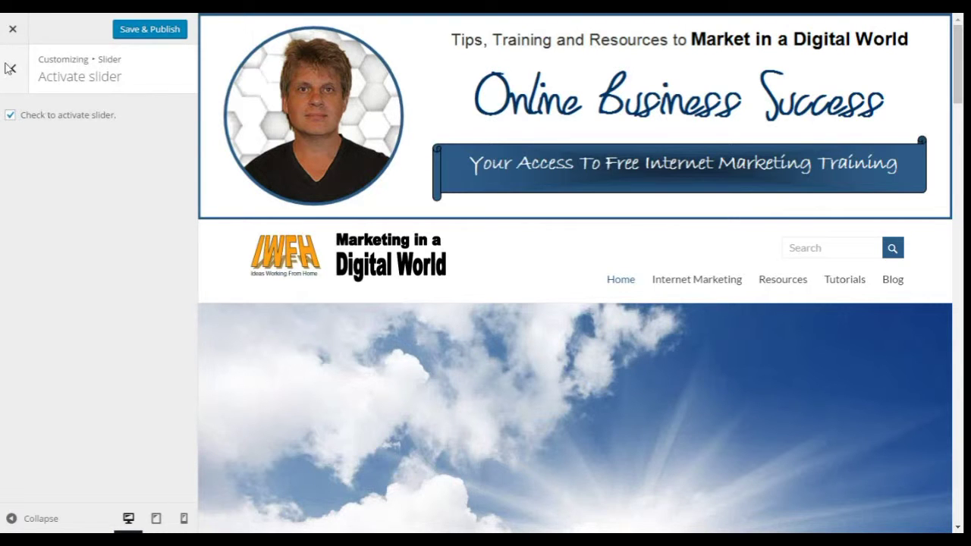
left_click(10, 68)
left_click(43, 145)
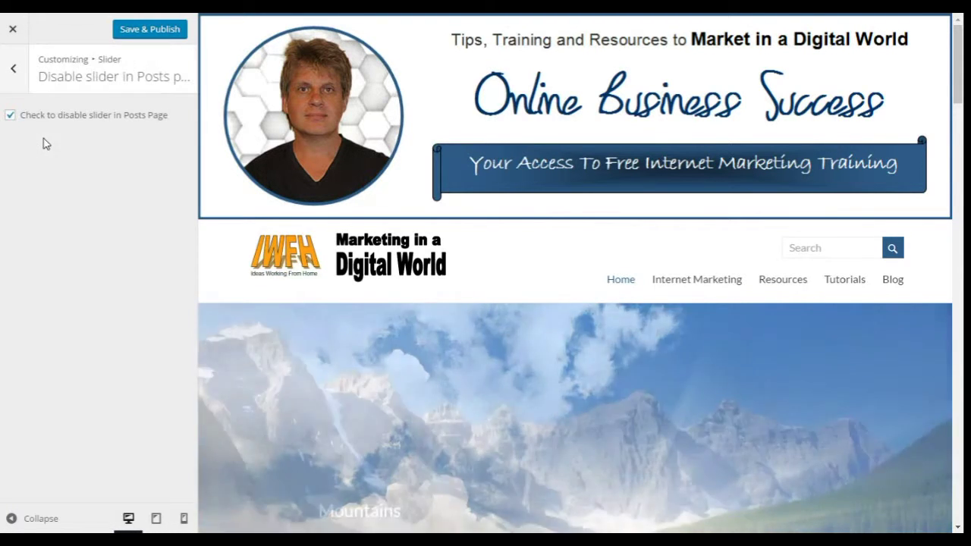
left_click(17, 68)
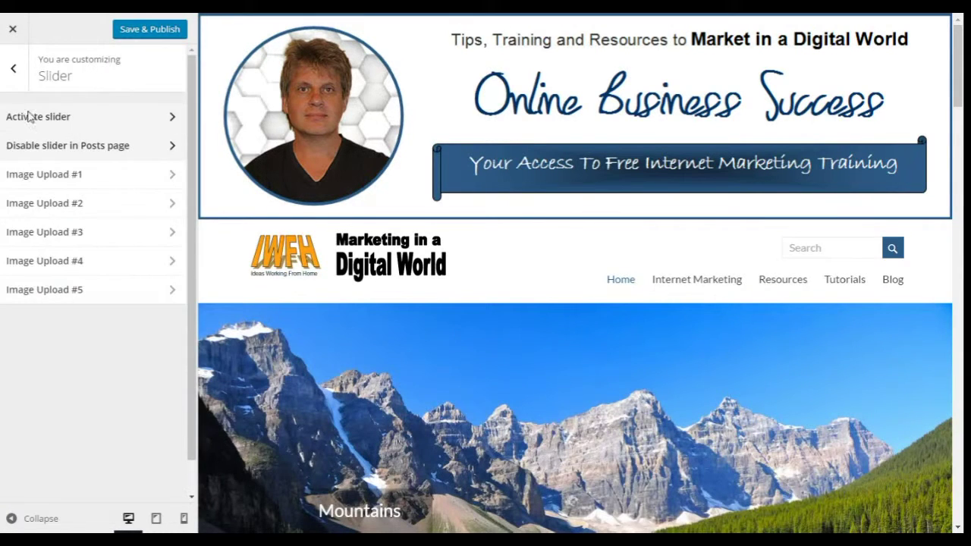
Review slide 1 (Snow, 'Snow in the winter') and slide 2 (Mountains, 'Climb the Mountains')
left_click(36, 176)
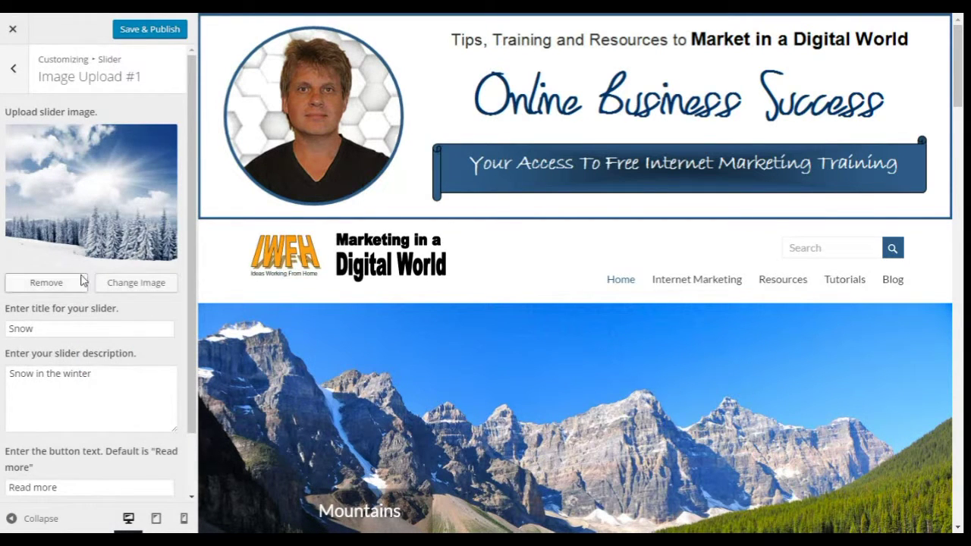
scroll(88, 273, "down", 1)
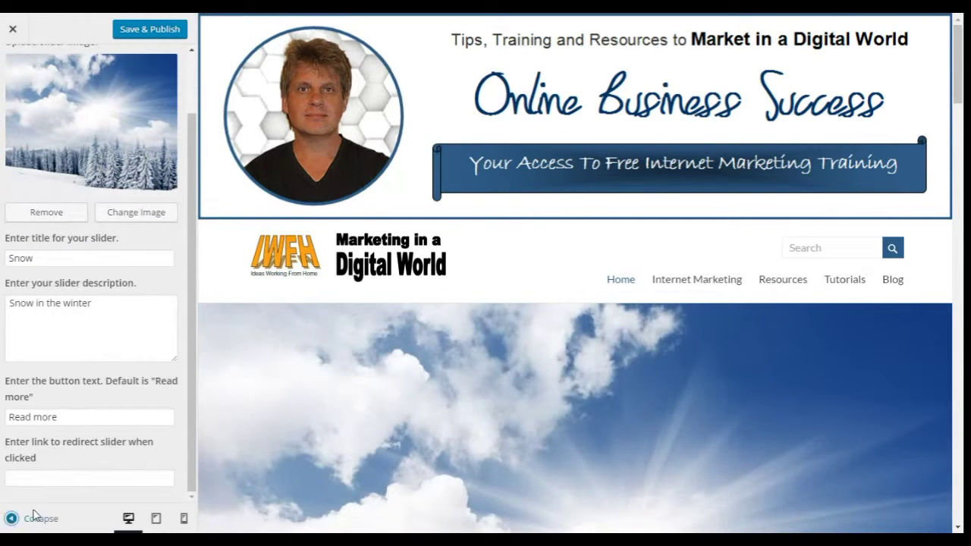
scroll(62, 131, "up", 1)
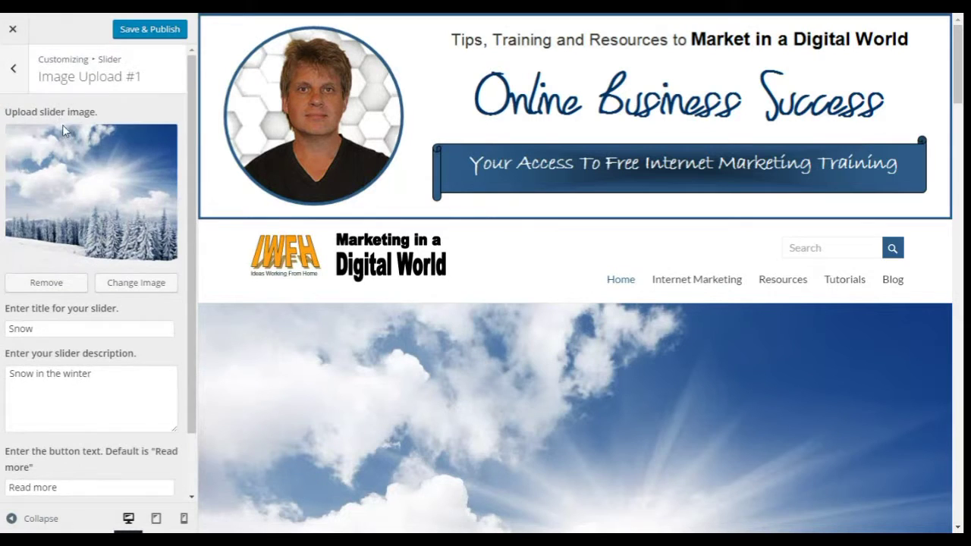
left_click(13, 67)
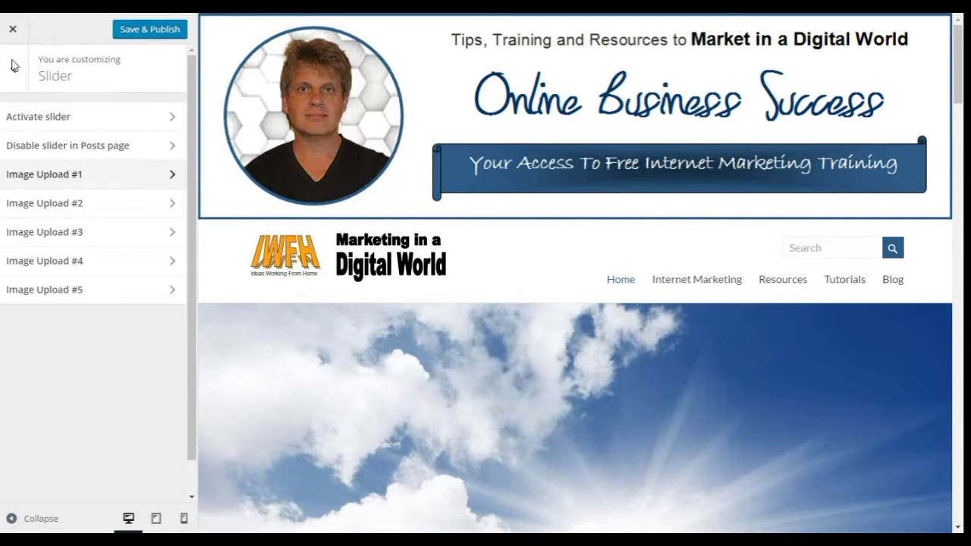
left_click(48, 203)
scroll(92, 181, "down", 1)
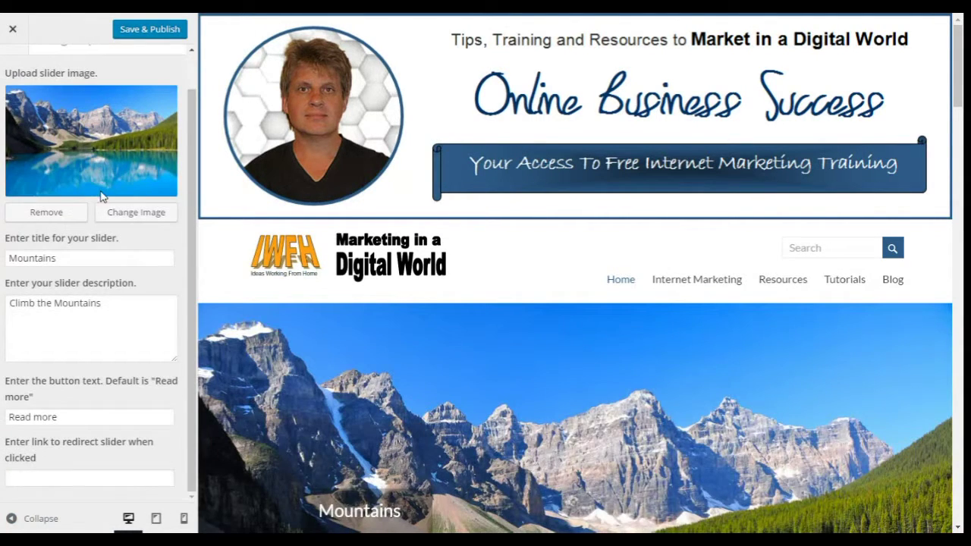
scroll(103, 198, "up", 1)
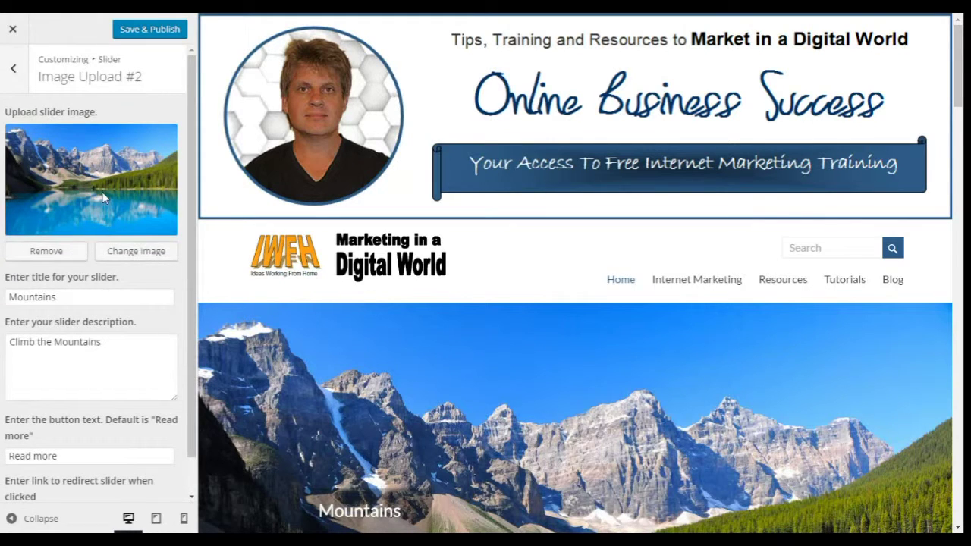
left_click(16, 68)
left_click(16, 69)
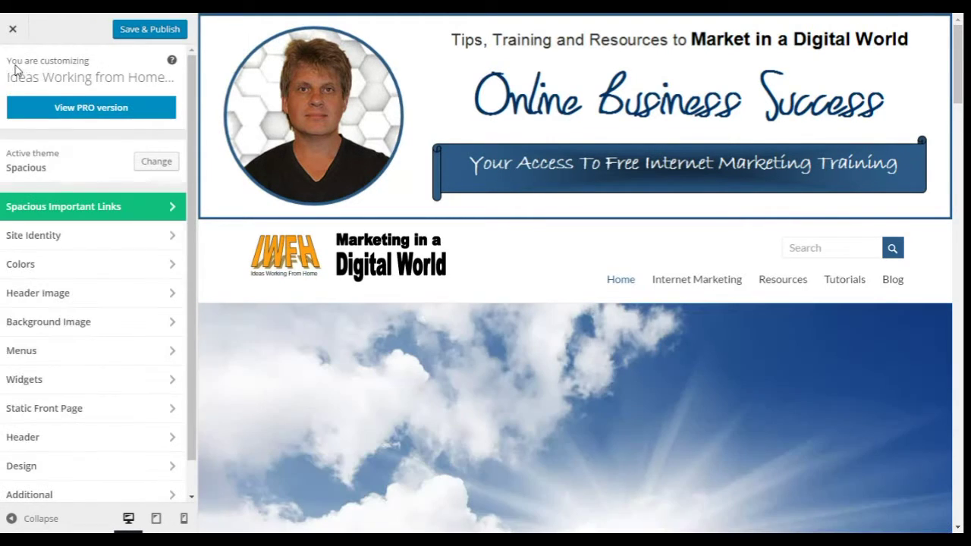
Browse the Spacious Pro features and pricing on ThemeGrill, dismissing the Envince popup
left_click(85, 108)
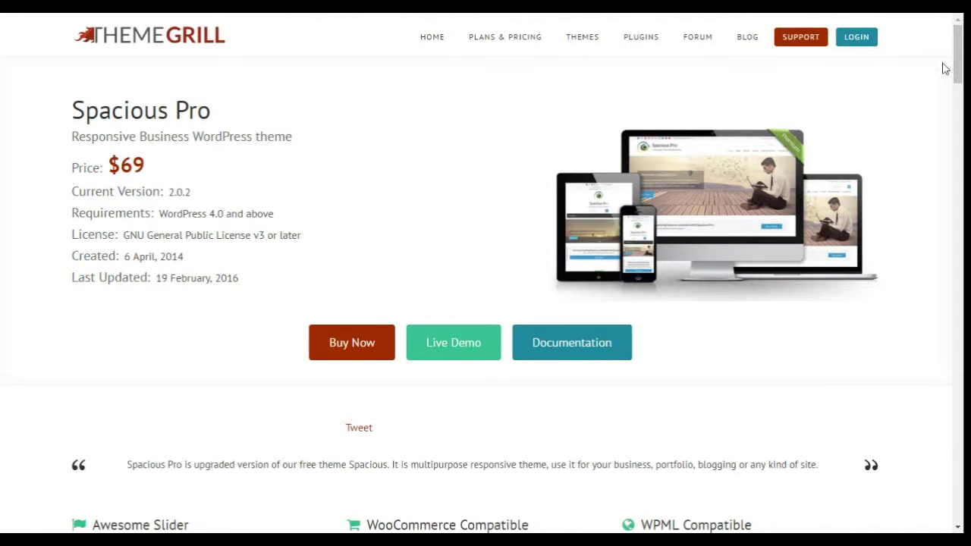
left_click_drag(959, 39, 958, 145)
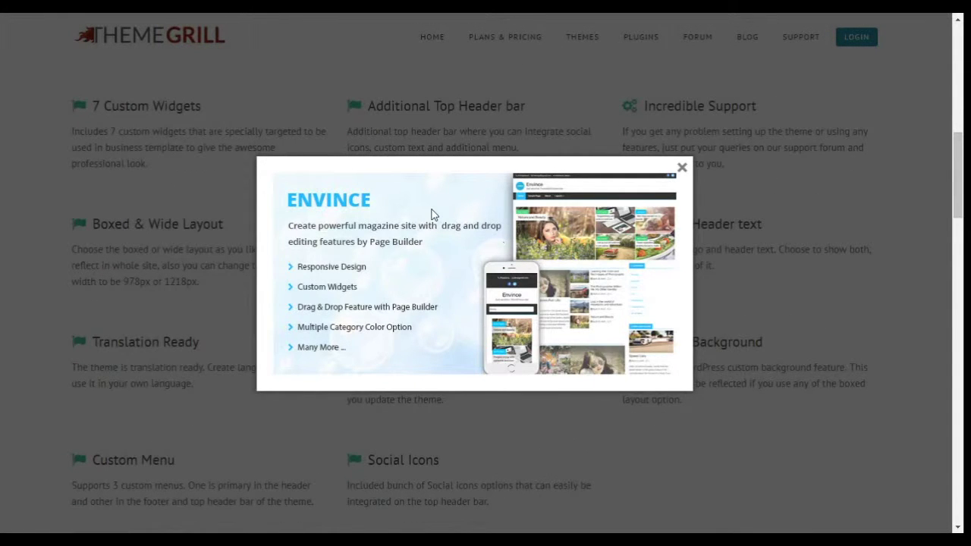
left_click(683, 166)
left_click_drag(960, 148, 957, 267)
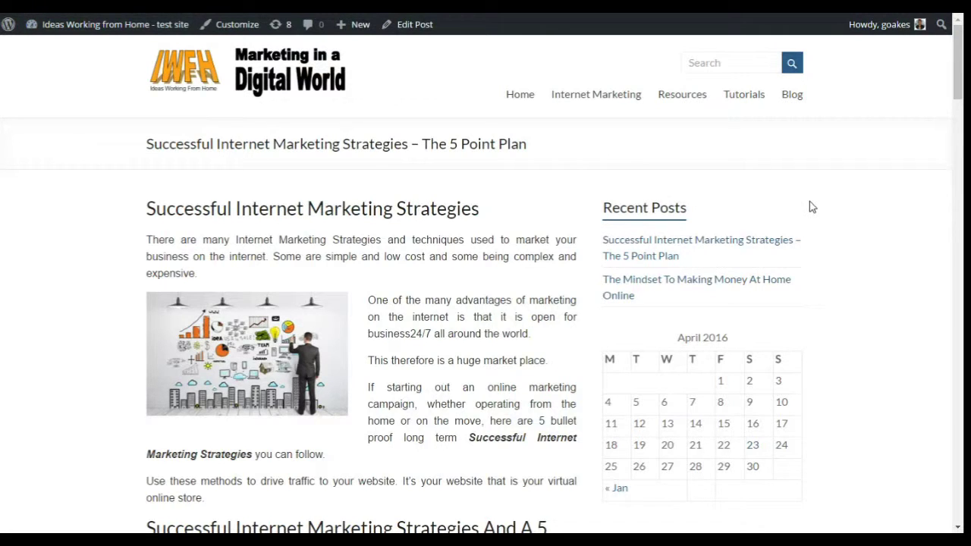
Refresh the blog post to see the Online Business Success banner above the logo
key("F5")
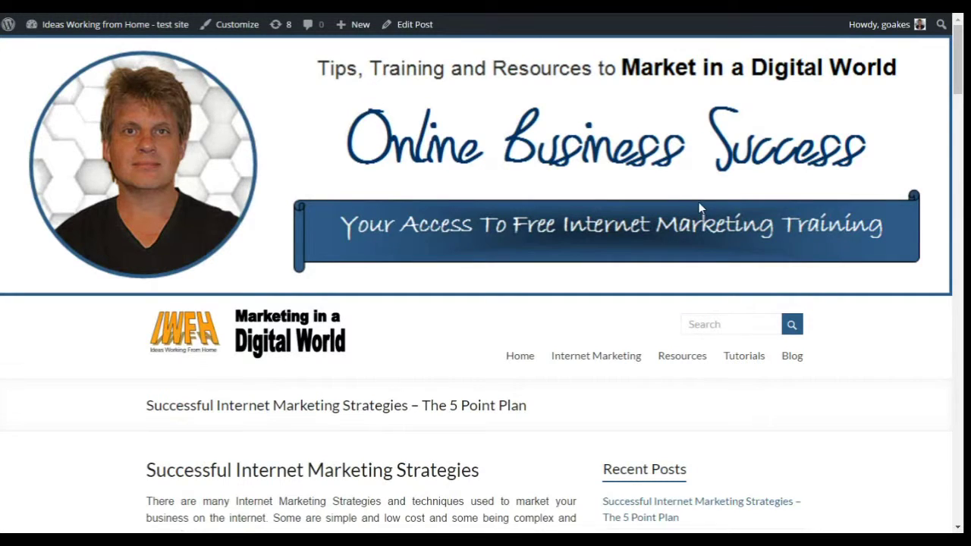
scroll(700, 208, "down", 4)
scroll(699, 207, "down", 2)
scroll(699, 208, "up", 6)
Go to the Home page and scroll through the Snow and Mountains slider and content
left_click(526, 355)
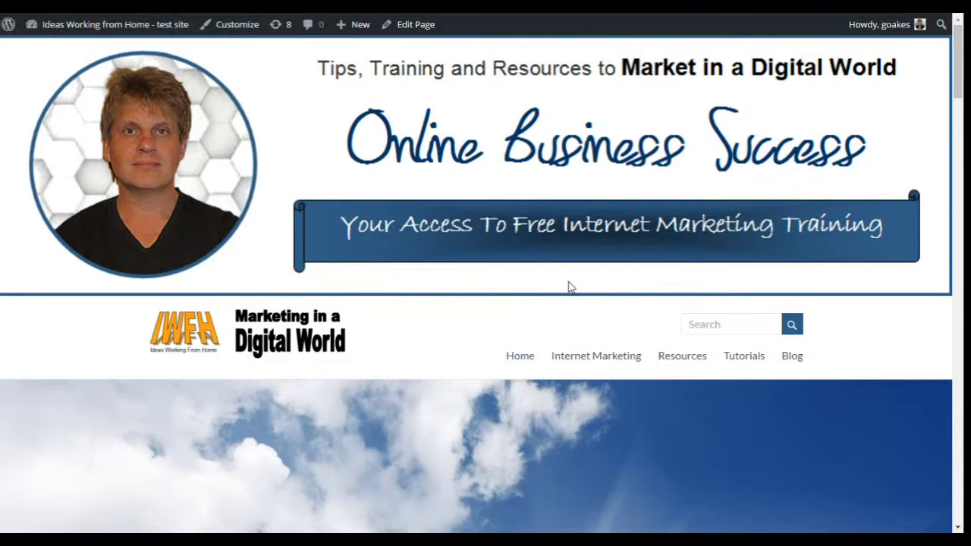
scroll(571, 287, "down", 5)
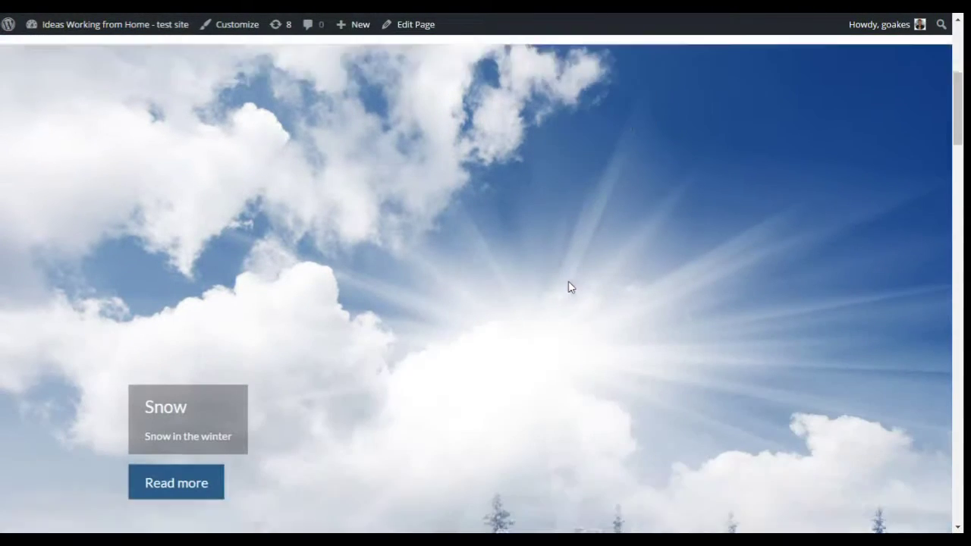
scroll(571, 287, "down", 10)
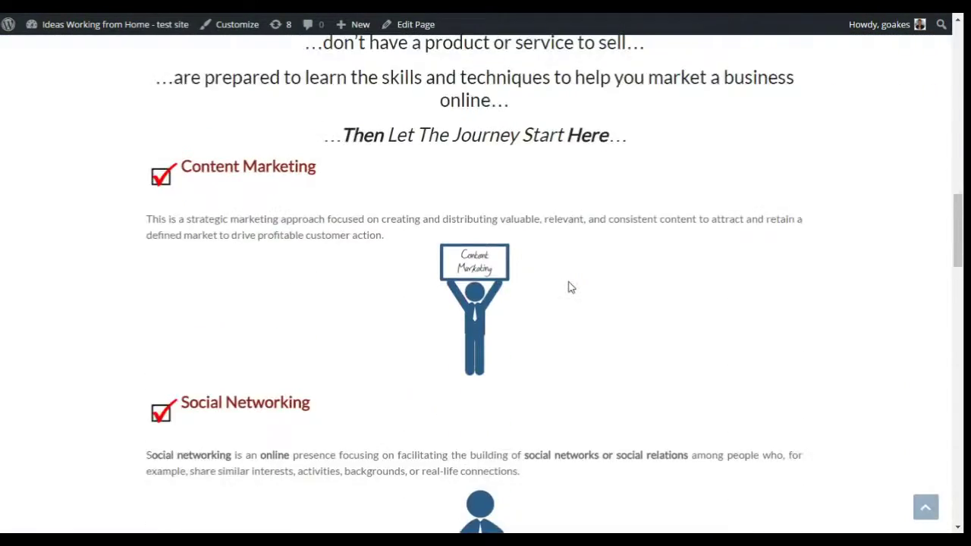
scroll(573, 290, "up", 10)
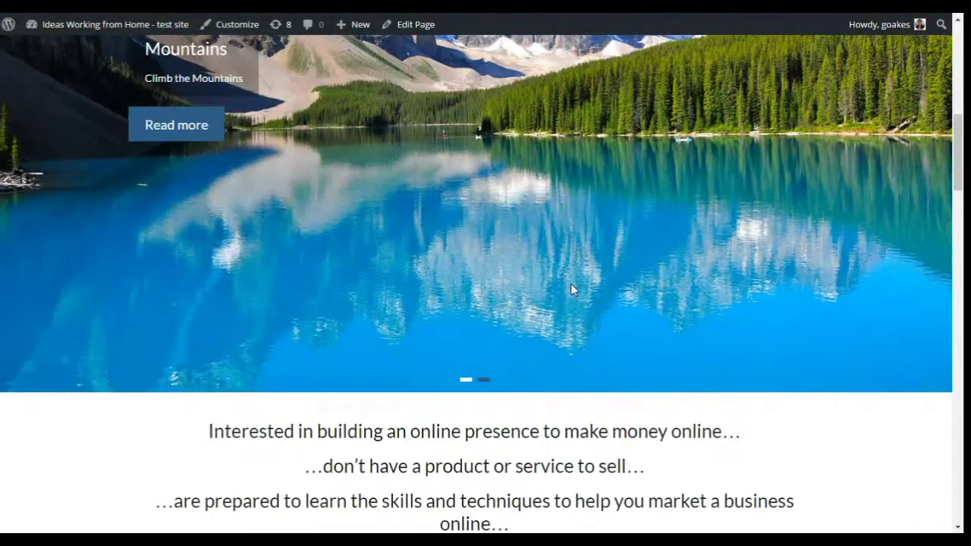
scroll(572, 289, "up", 2)
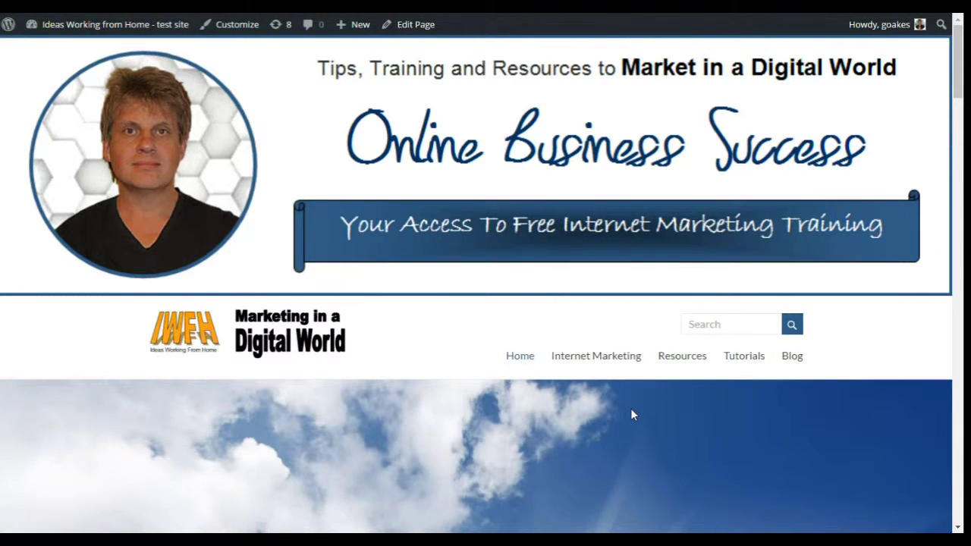
scroll(630, 408, "down", 4)
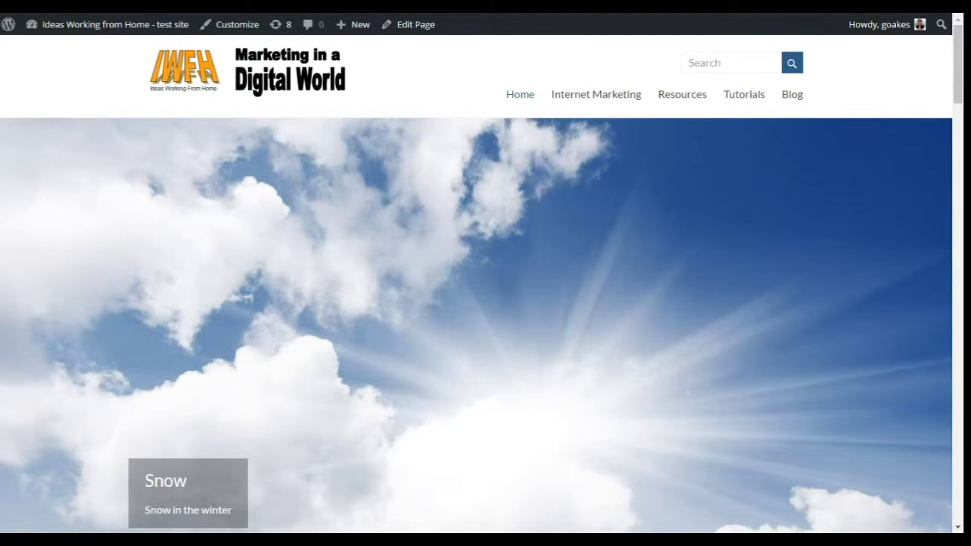